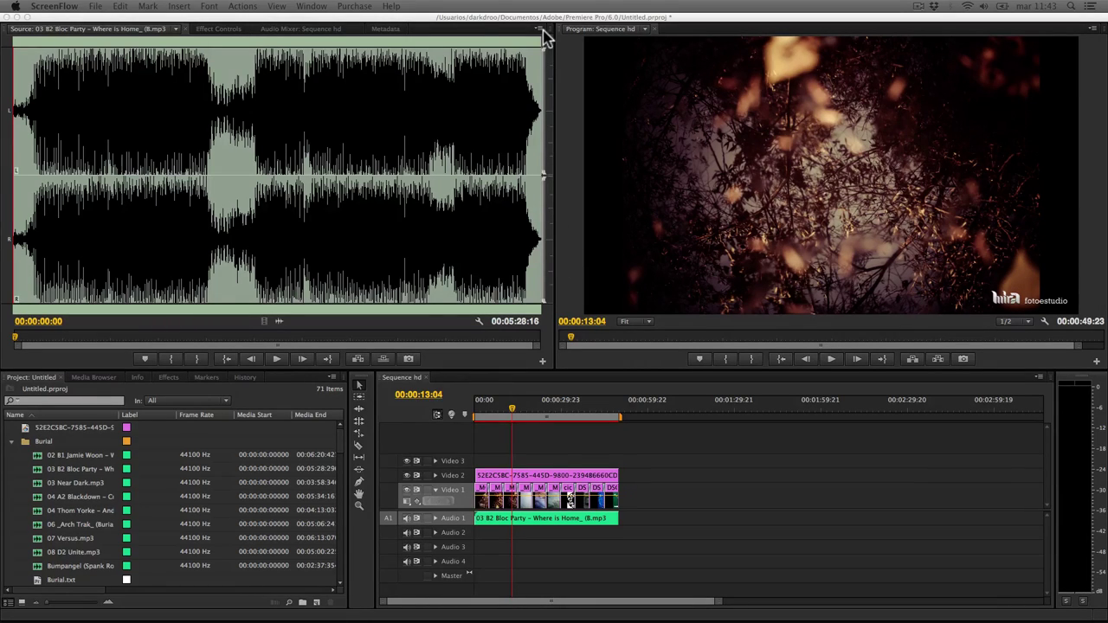
# Step: Raise the divider under the monitors to give the Project and timeline panels more height
pyautogui.click(509, 374)
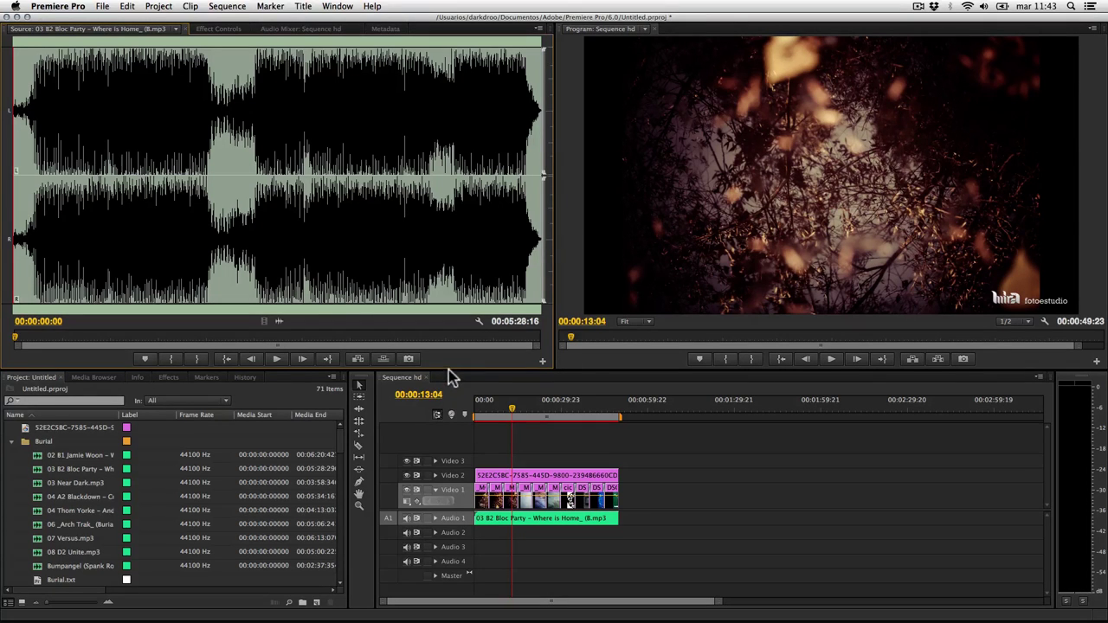
pyautogui.moveTo(451, 370)
pyautogui.mouseDown()
pyautogui.moveTo(451, 322)
pyautogui.moveTo(462, 437)
pyautogui.moveTo(457, 344)
pyautogui.moveTo(460, 394)
pyautogui.mouseUp()
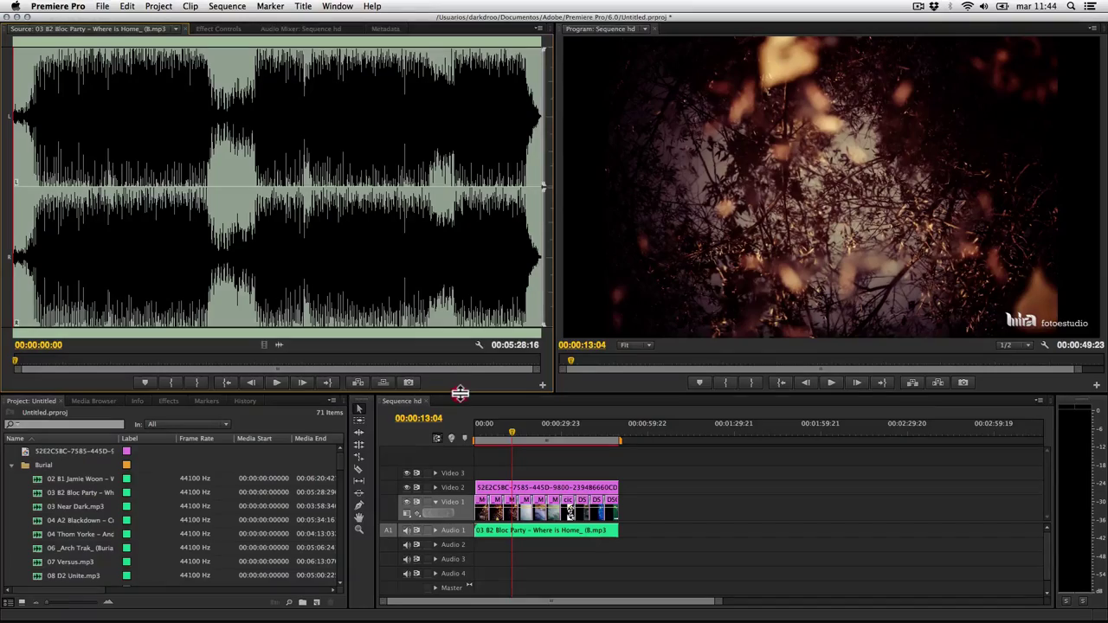
# Step: Shorten the monitors for taller lower panels and widen Source at the Program monitor's expense
pyautogui.moveTo(460, 394)
pyautogui.mouseDown()
pyautogui.moveTo(458, 328)
pyautogui.moveTo(461, 420)
pyautogui.mouseUp()
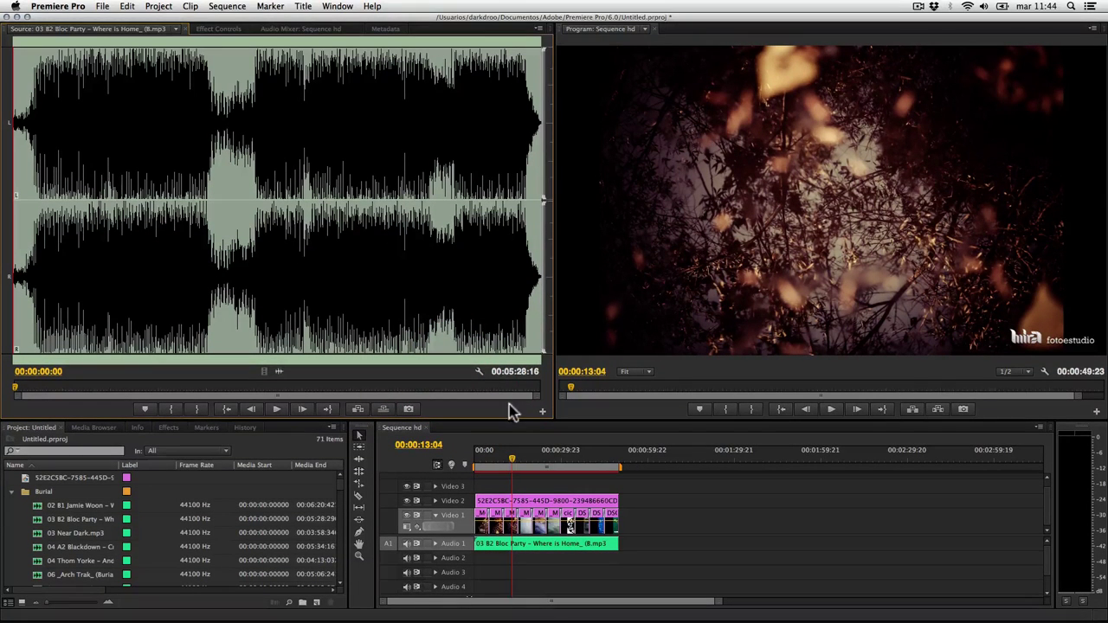
pyautogui.moveTo(509, 418); pyautogui.dragTo(522, 323)
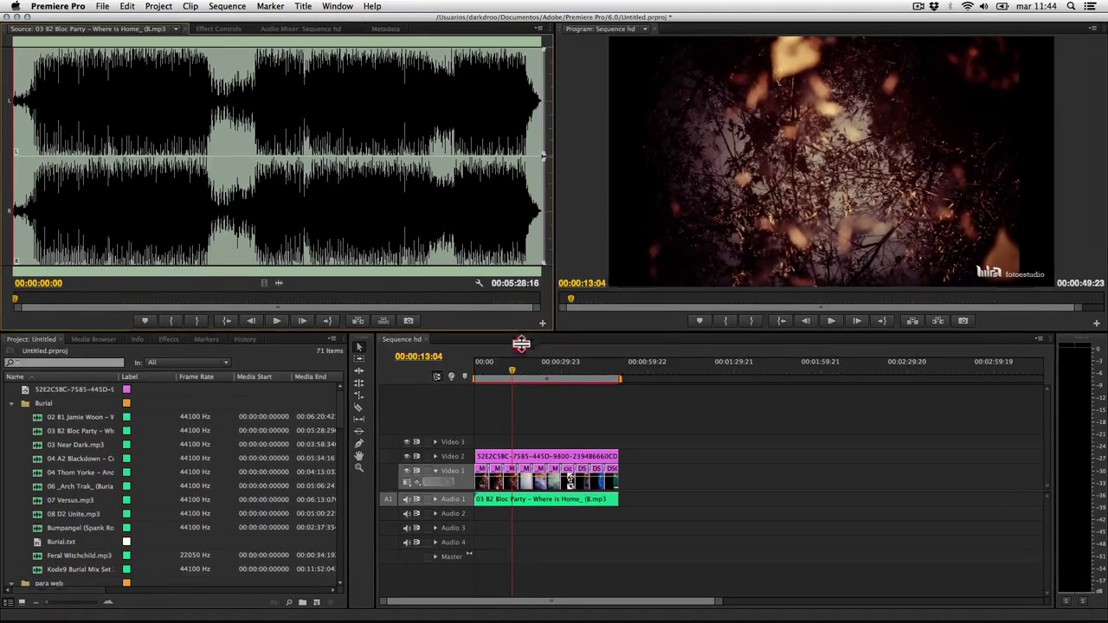
pyautogui.moveTo(521, 324)
pyautogui.mouseDown()
pyautogui.moveTo(522, 411)
pyautogui.moveTo(521, 390)
pyautogui.mouseUp()
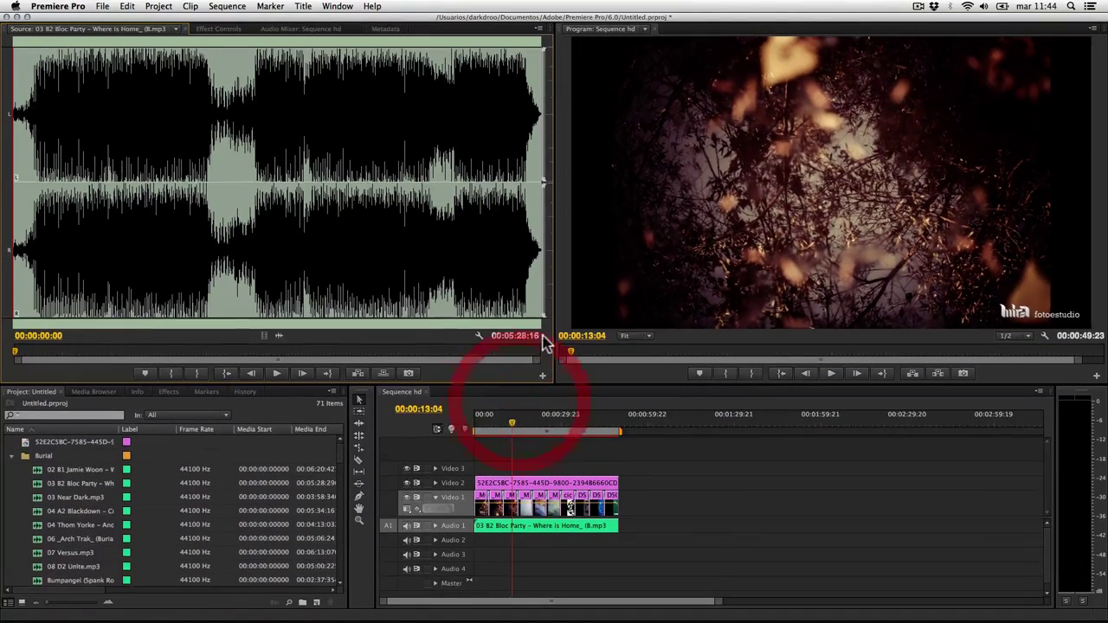
pyautogui.moveTo(554, 324)
pyautogui.mouseDown()
pyautogui.moveTo(341, 324)
pyautogui.moveTo(690, 324)
pyautogui.mouseUp()
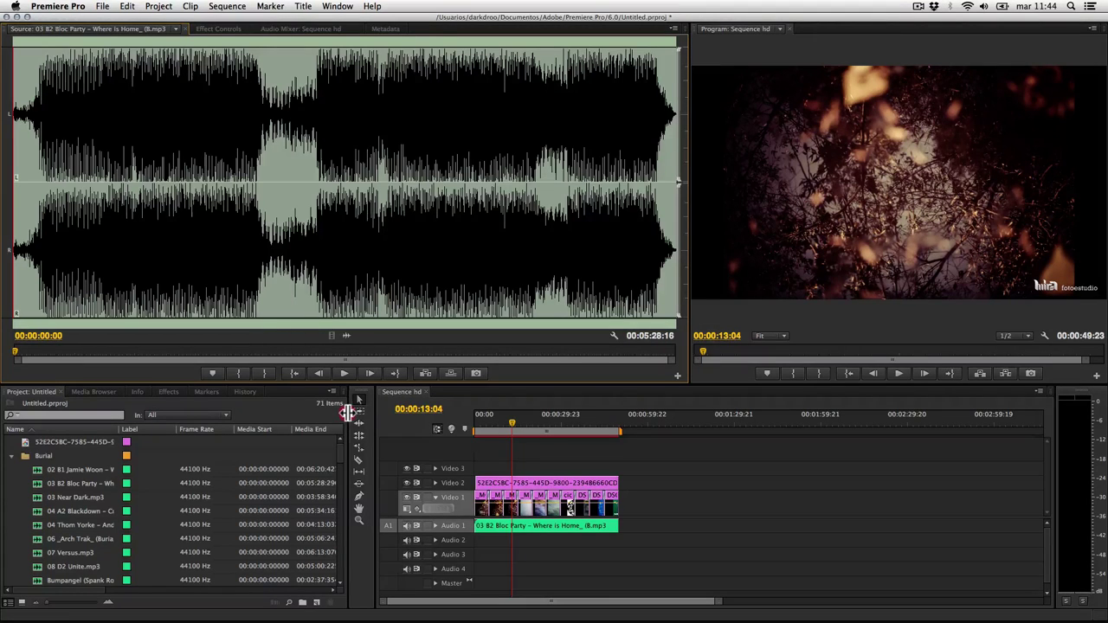
# Step: Readjust the Project and timeline panel widths, then shrink the monitors into a short top strip
pyautogui.moveTo(347, 413); pyautogui.dragTo(182, 414)
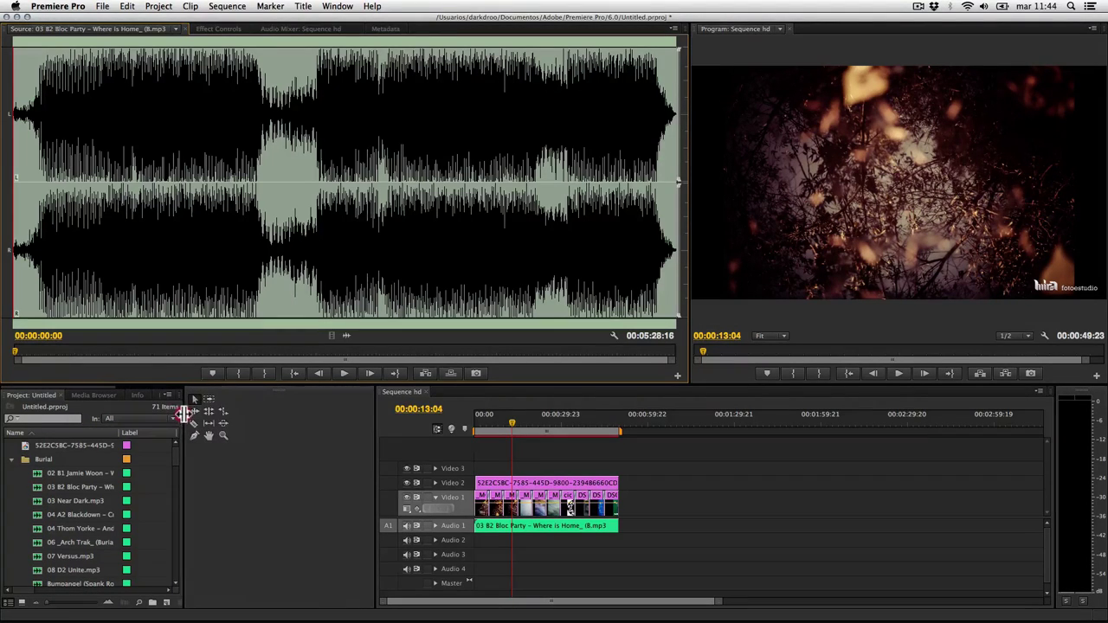
pyautogui.moveTo(374, 420); pyautogui.dragTo(130, 422)
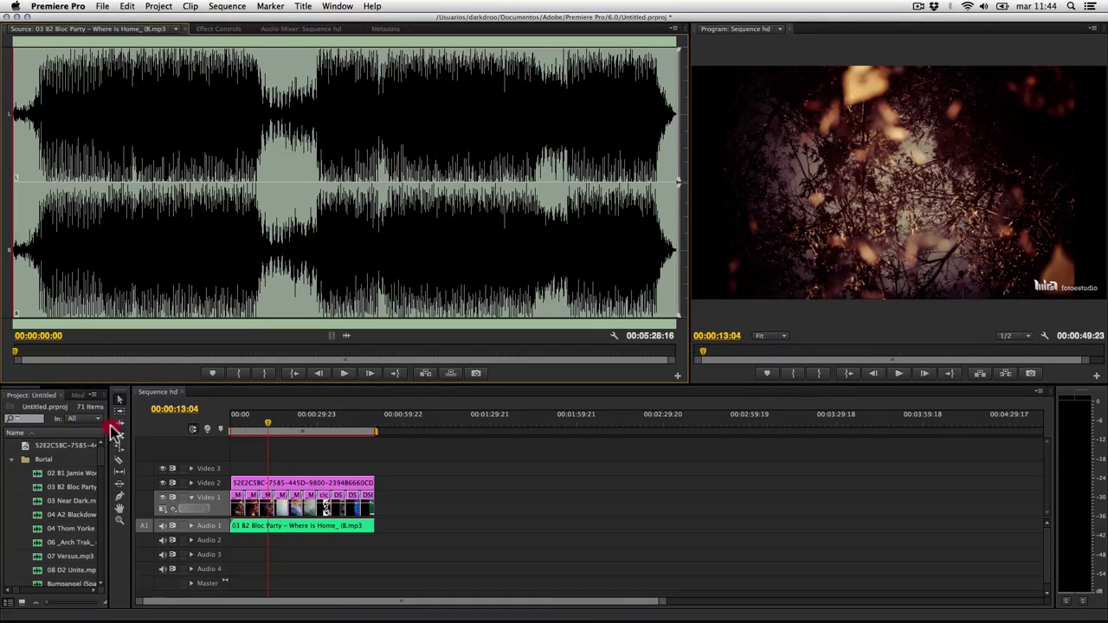
pyautogui.moveTo(110, 430); pyautogui.dragTo(450, 430)
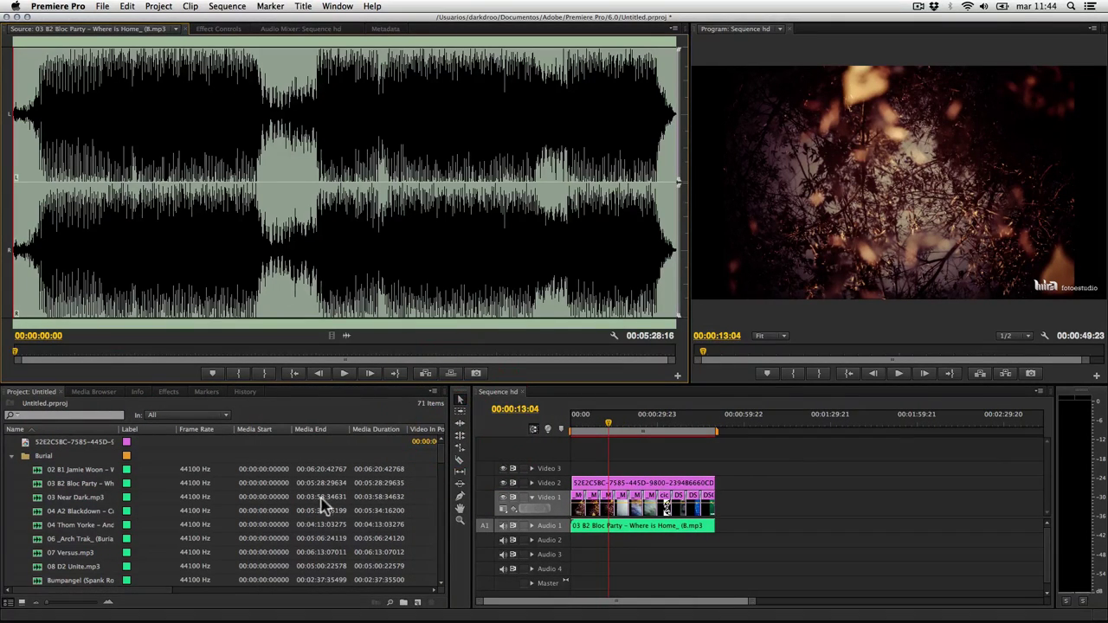
pyautogui.moveTo(366, 386); pyautogui.dragTo(370, 208)
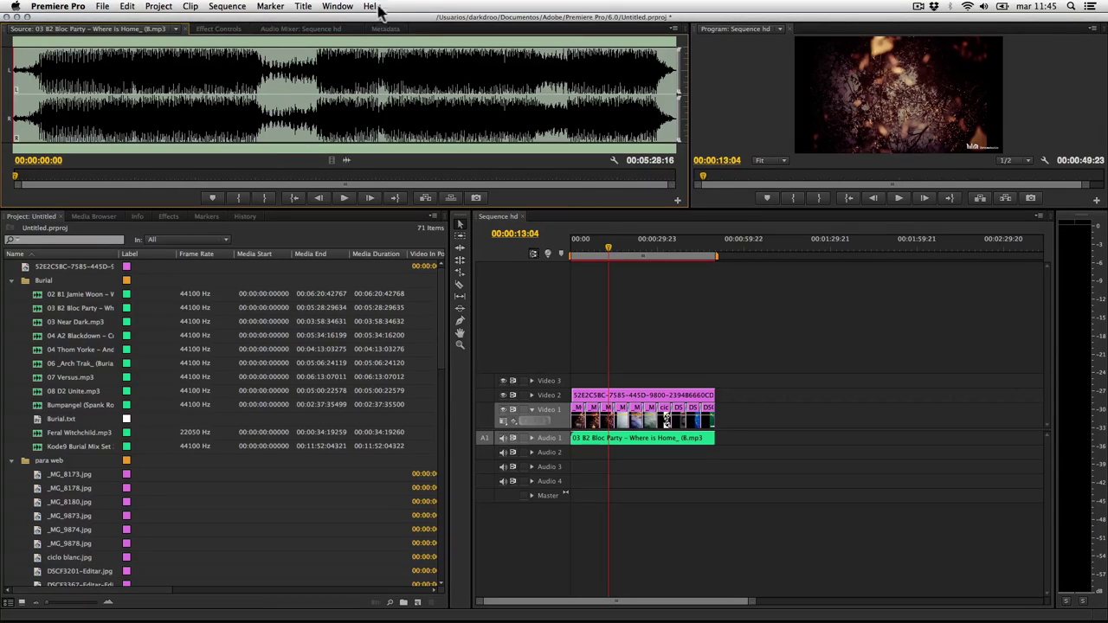
# Step: Reset the current Editing workspace via Window > Workspace, confirming with Yes
pyautogui.click(334, 8)
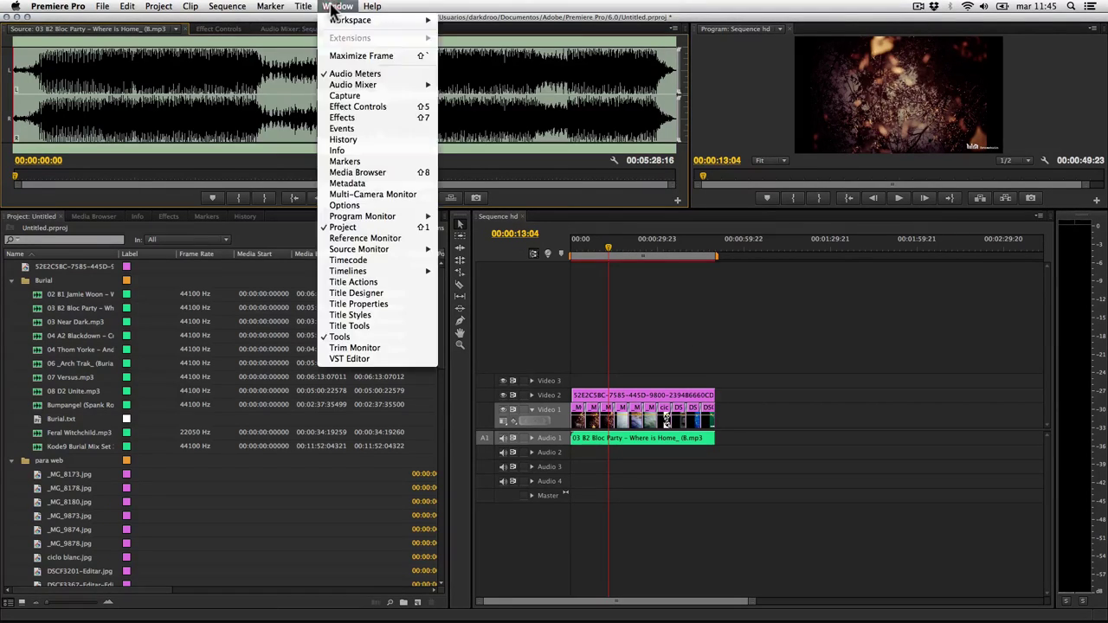
pyautogui.moveTo(340, 26)
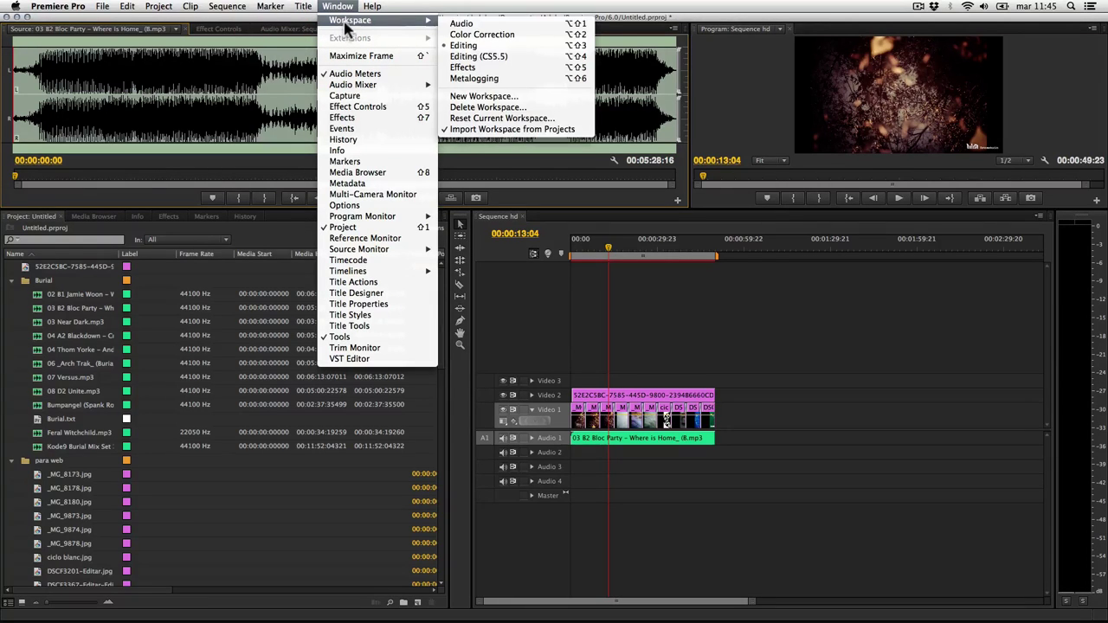
pyautogui.click(489, 118)
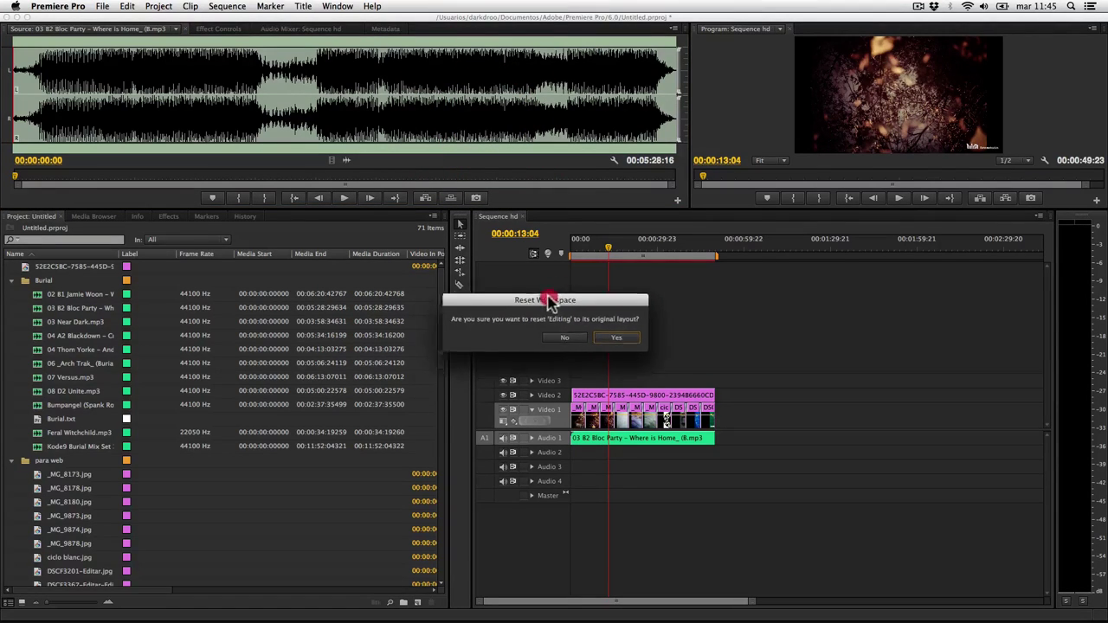
pyautogui.moveTo(556, 295); pyautogui.dragTo(451, 339)
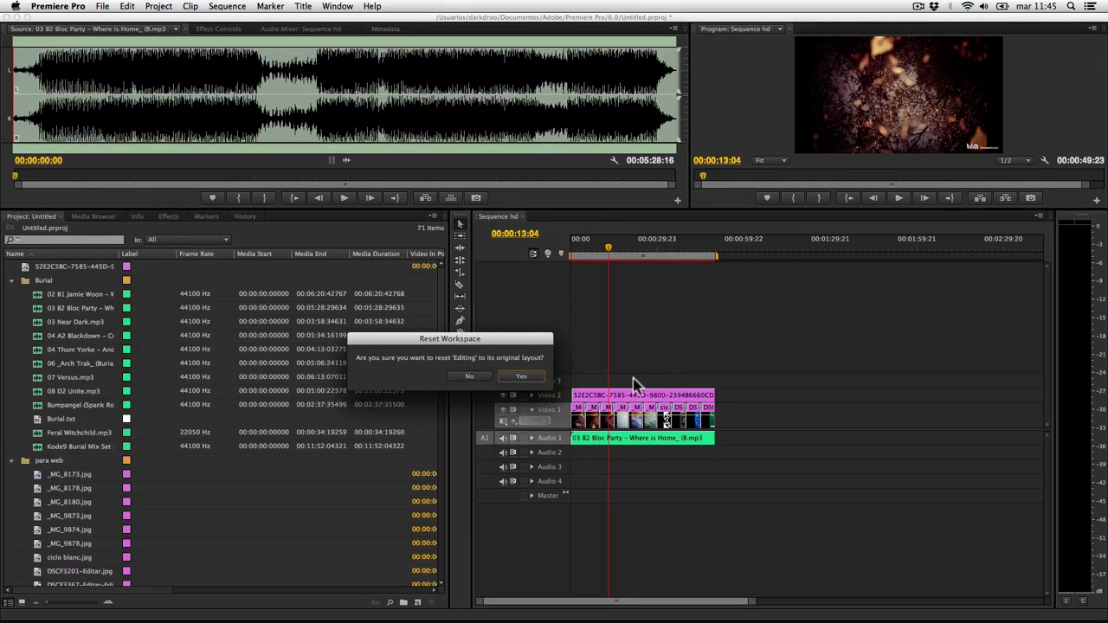
pyautogui.click(537, 381)
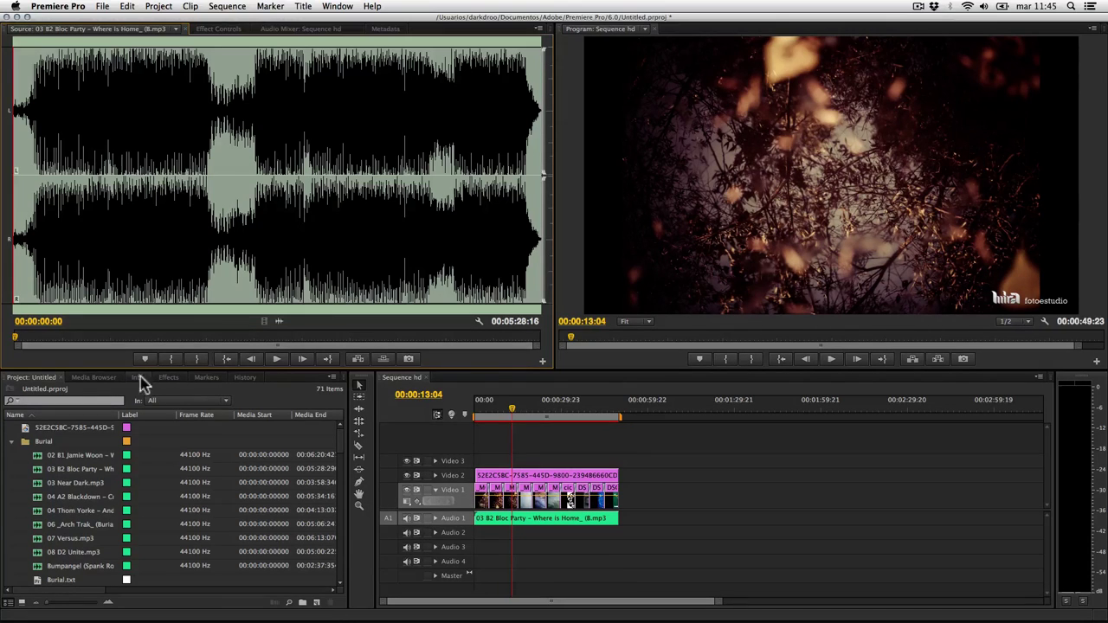
# Step: Dock the Project tab into the Source monitor's group as its first tab
pyautogui.click(30, 385)
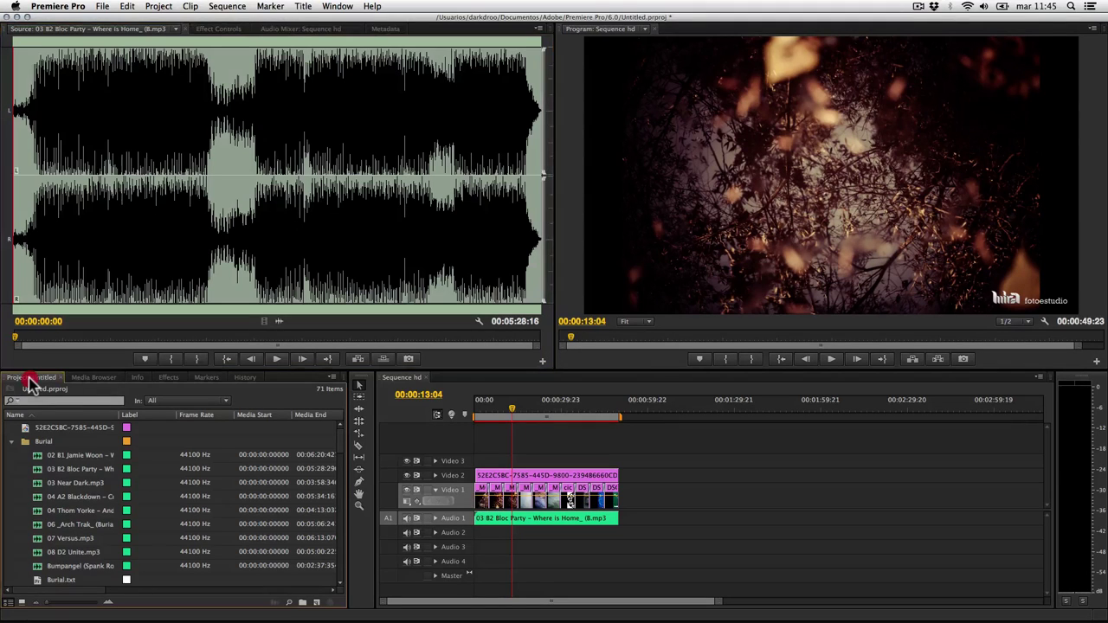
pyautogui.click(49, 367)
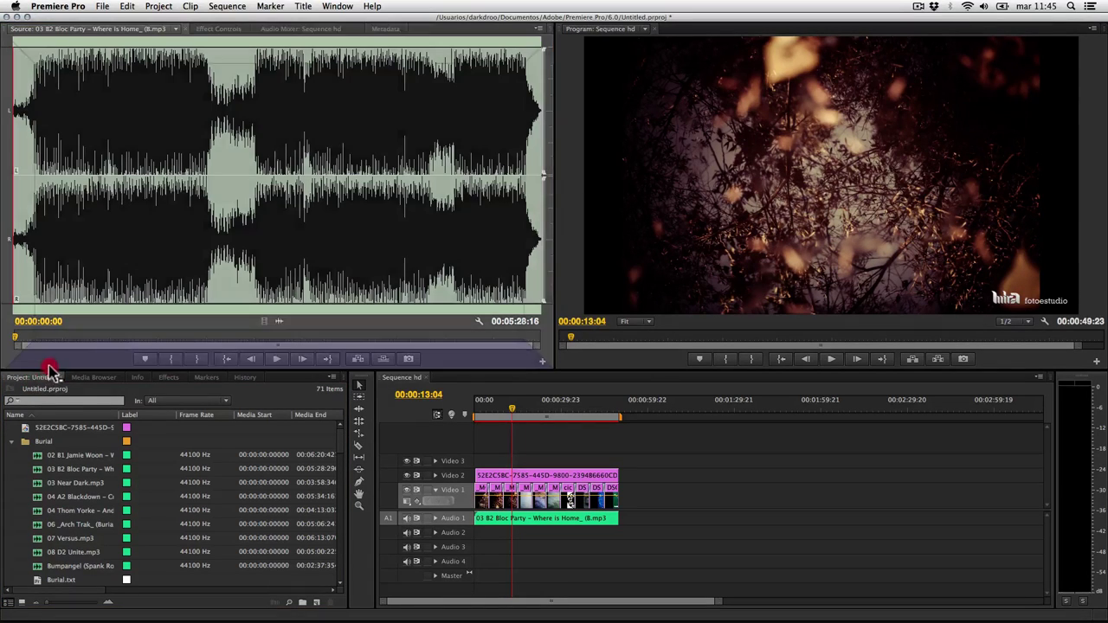
pyautogui.moveTo(174, 270)
pyautogui.mouseDown()
pyautogui.moveTo(185, 259)
pyautogui.moveTo(167, 346)
pyautogui.moveTo(34, 308)
pyautogui.moveTo(101, 297)
pyautogui.moveTo(19, 290)
pyautogui.moveTo(530, 240)
pyautogui.moveTo(342, 121)
pyautogui.moveTo(155, 169)
pyautogui.mouseUp()
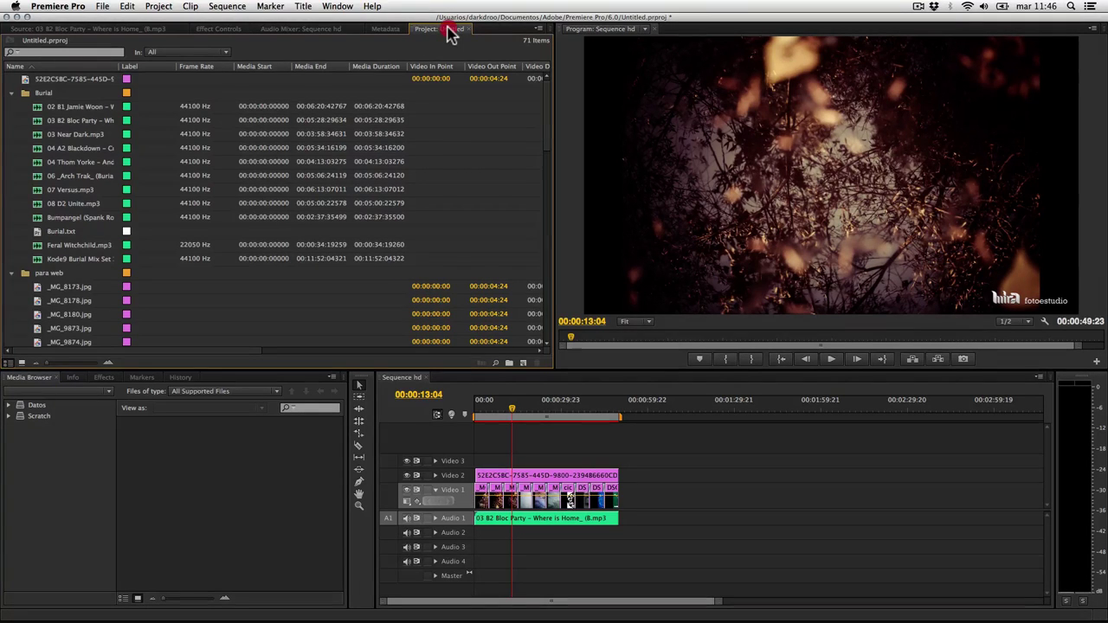
pyautogui.moveTo(451, 33)
pyautogui.mouseDown()
pyautogui.moveTo(30, 38)
pyautogui.moveTo(427, 38)
pyautogui.mouseUp()
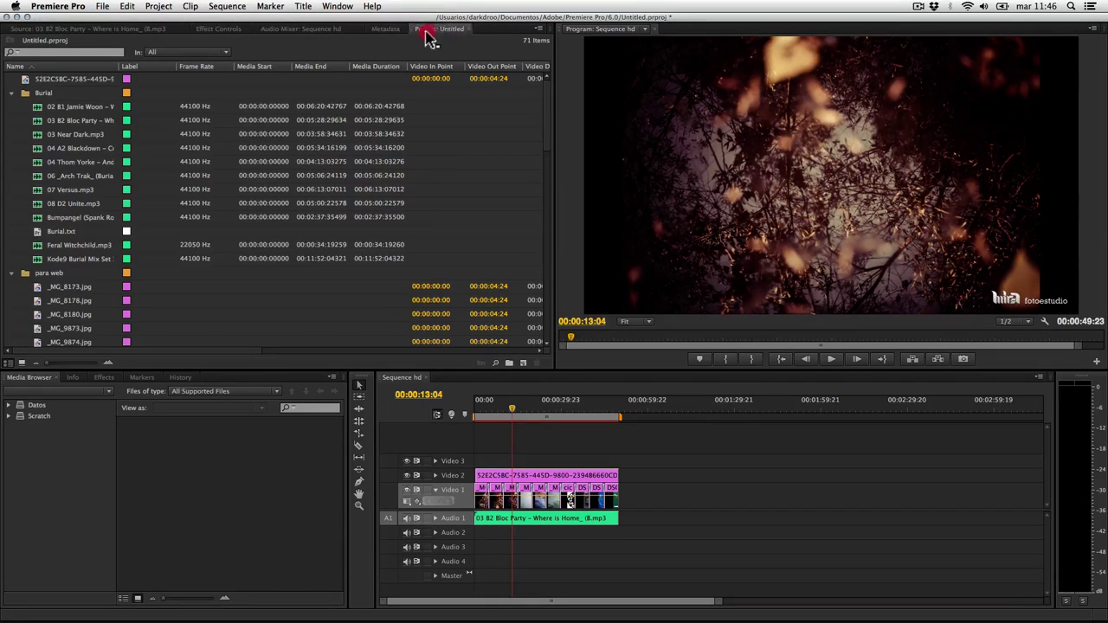
pyautogui.moveTo(427, 38); pyautogui.dragTo(95, 38)
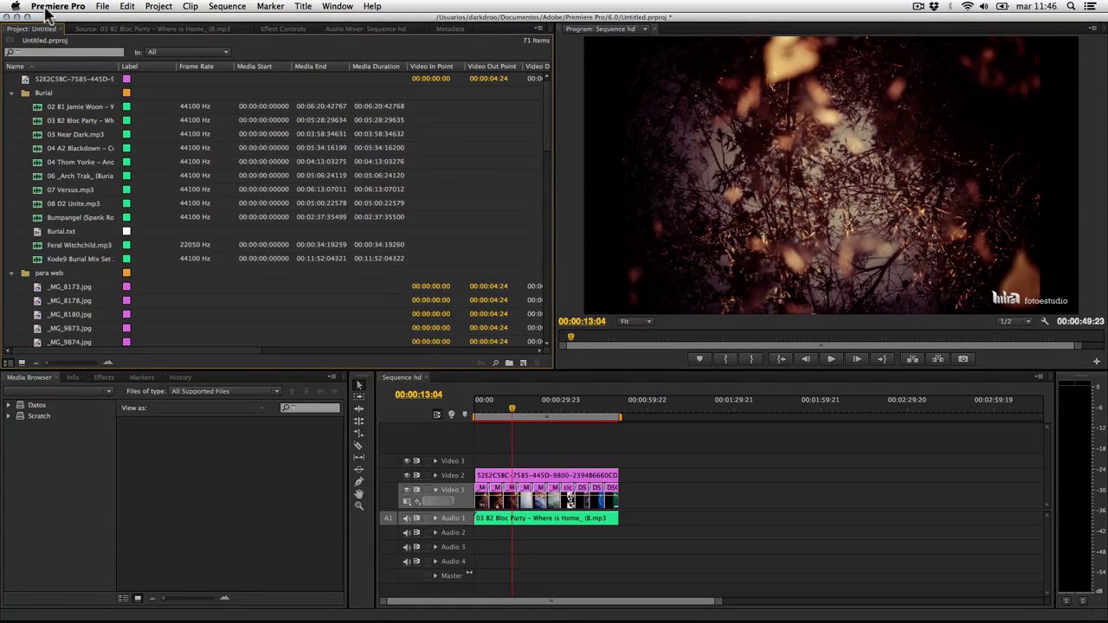
# Step: Give Project its own column, widen the Source monitor, and dock the Media Browser group with Project
pyautogui.moveTo(33, 35); pyautogui.dragTo(13, 128)
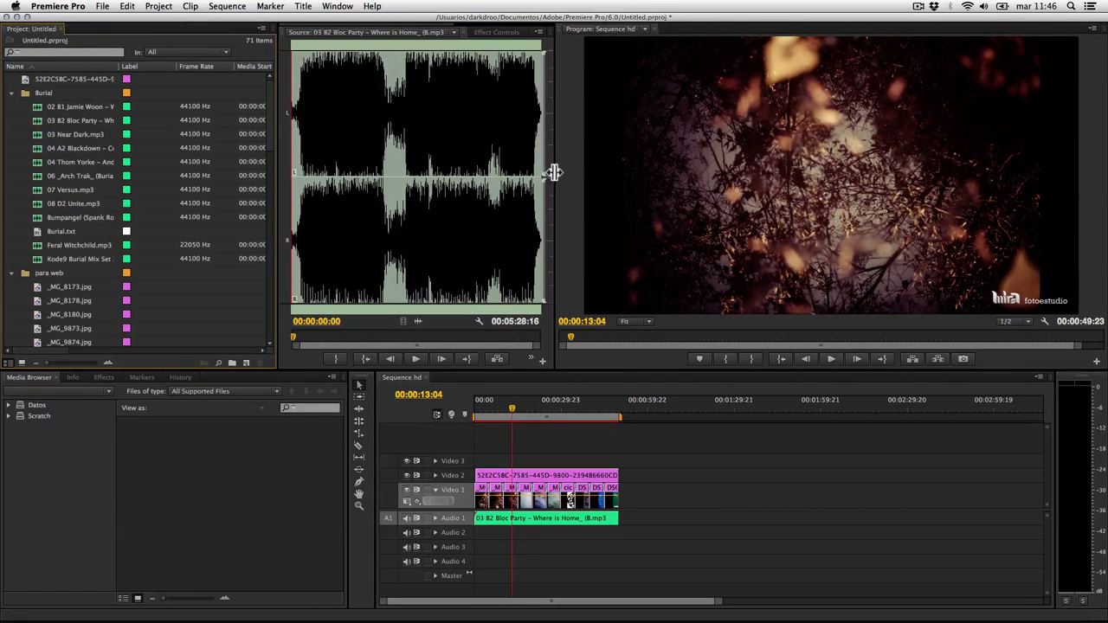
pyautogui.moveTo(554, 173); pyautogui.dragTo(719, 176)
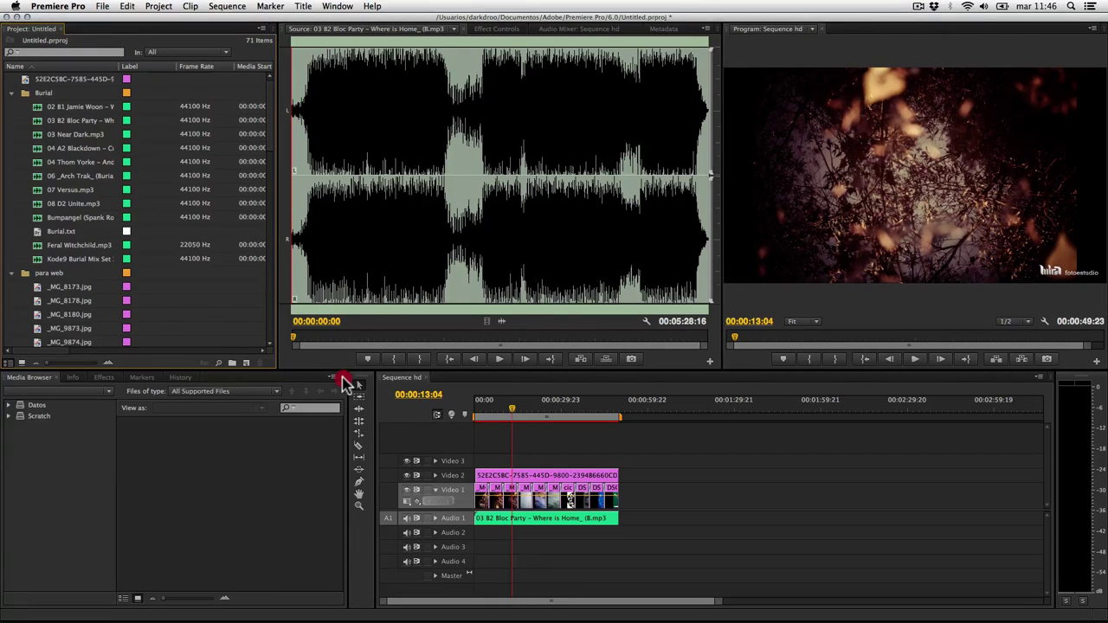
pyautogui.moveTo(343, 382); pyautogui.dragTo(215, 291)
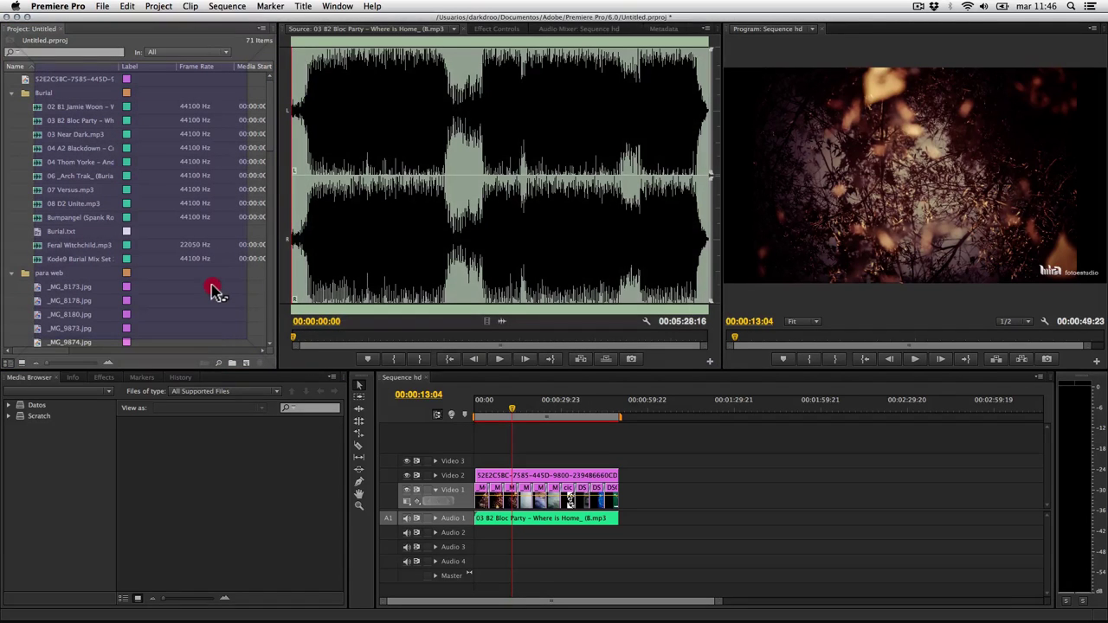
pyautogui.moveTo(216, 293)
pyautogui.mouseDown()
pyautogui.moveTo(357, 379)
pyautogui.moveTo(321, 398)
pyautogui.mouseUp()
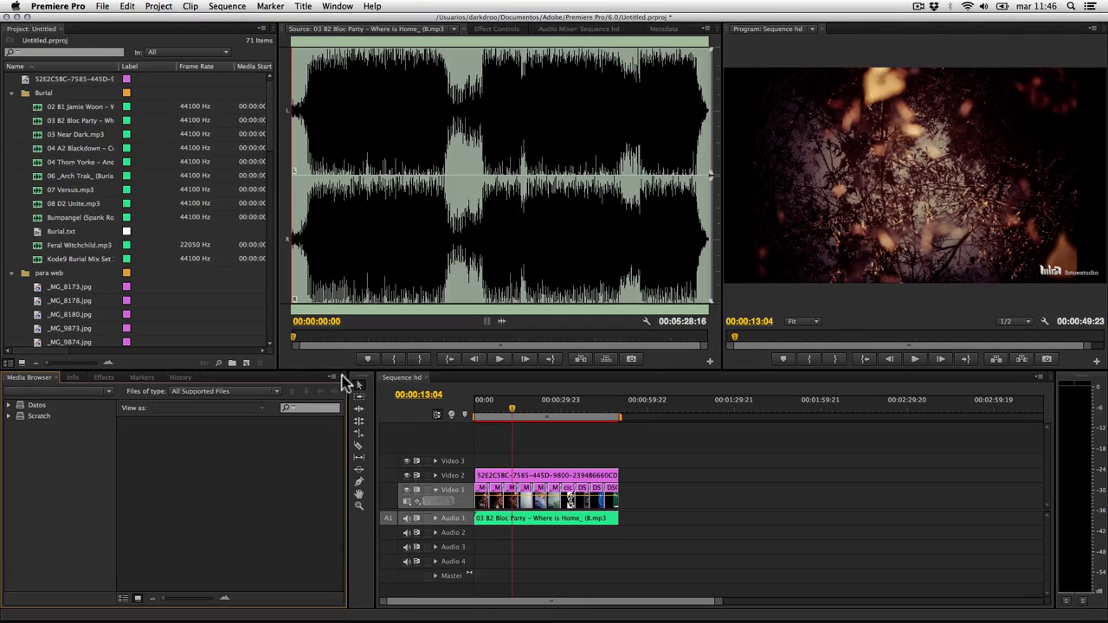
pyautogui.moveTo(350, 383); pyautogui.dragTo(160, 260)
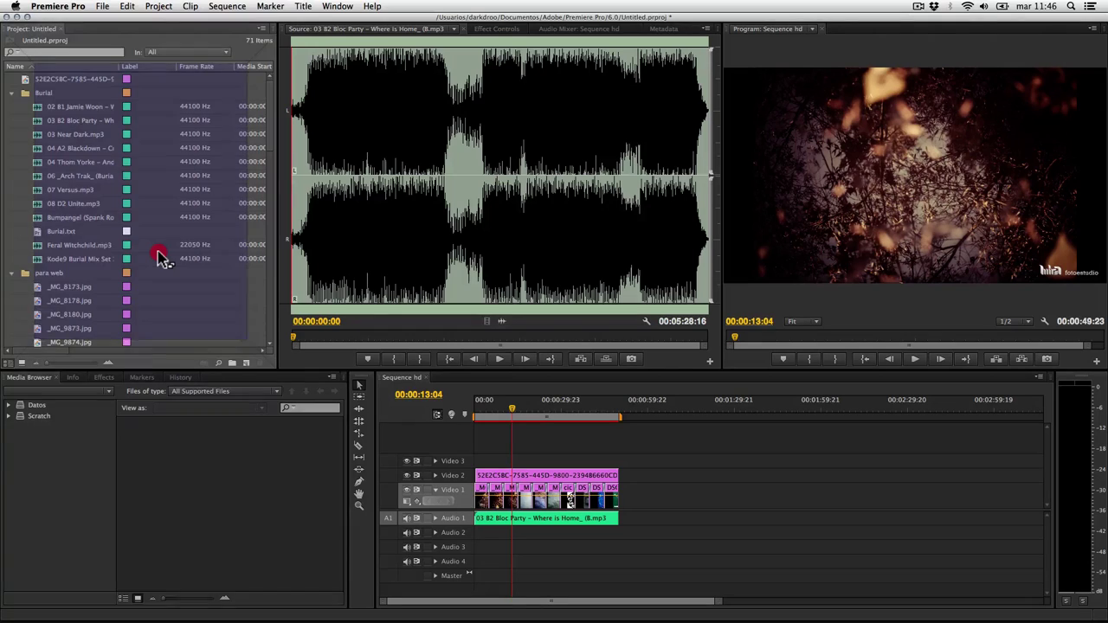
pyautogui.moveTo(159, 255); pyautogui.dragTo(158, 255)
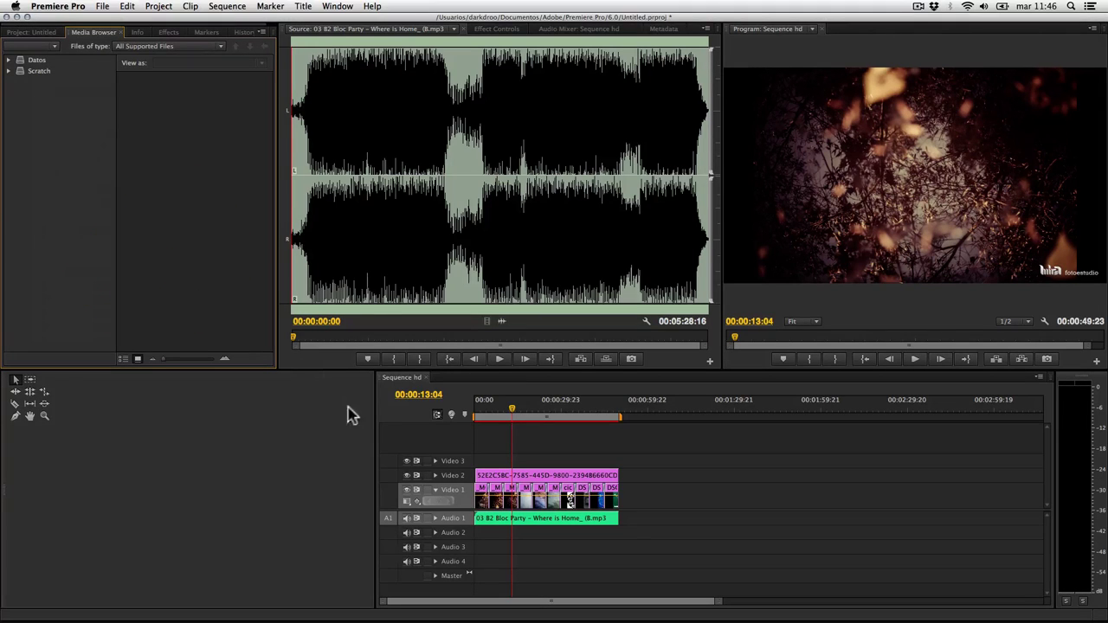
# Step: Stretch the Sequence hd timeline across the window width and zoom its clips to fill it
pyautogui.moveTo(376, 413); pyautogui.dragTo(14, 425)
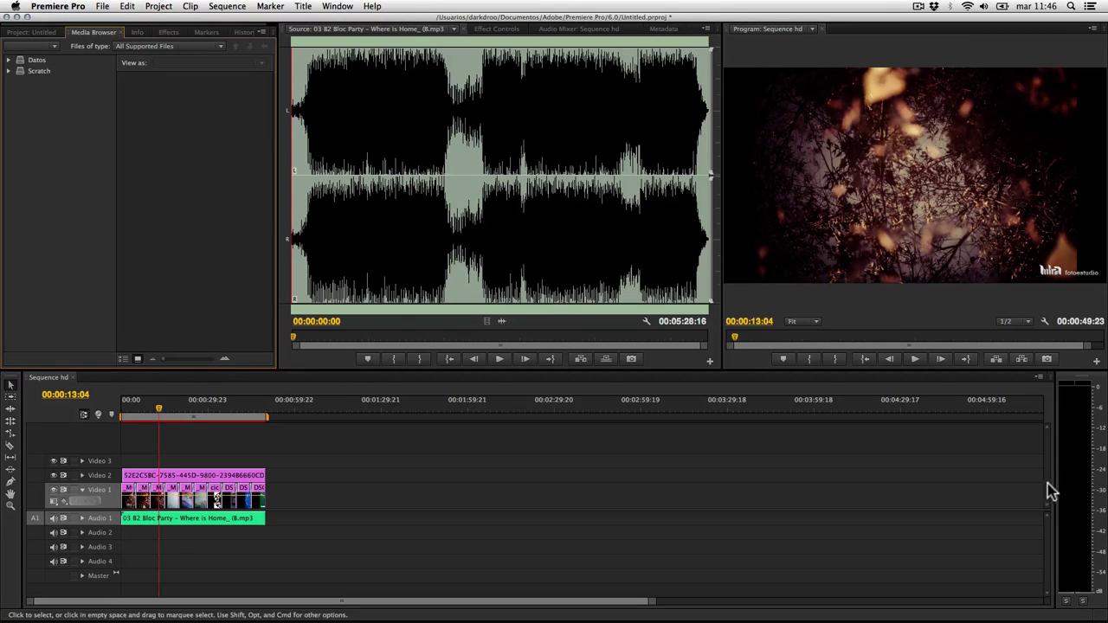
pyautogui.moveTo(1056, 480); pyautogui.dragTo(1074, 481)
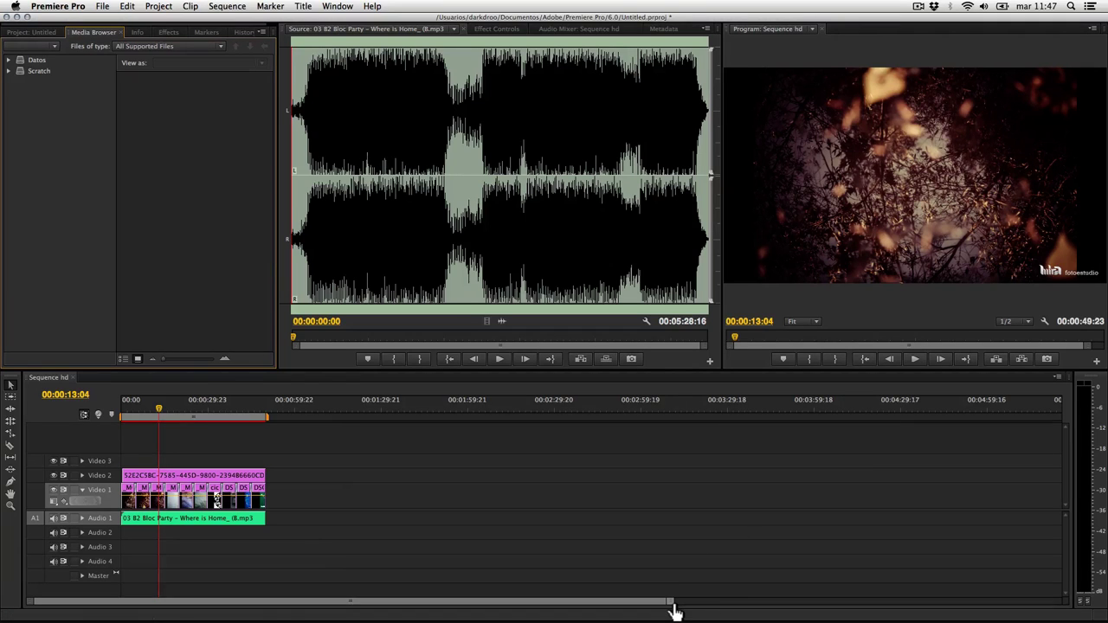
pyautogui.moveTo(672, 603); pyautogui.dragTo(462, 605)
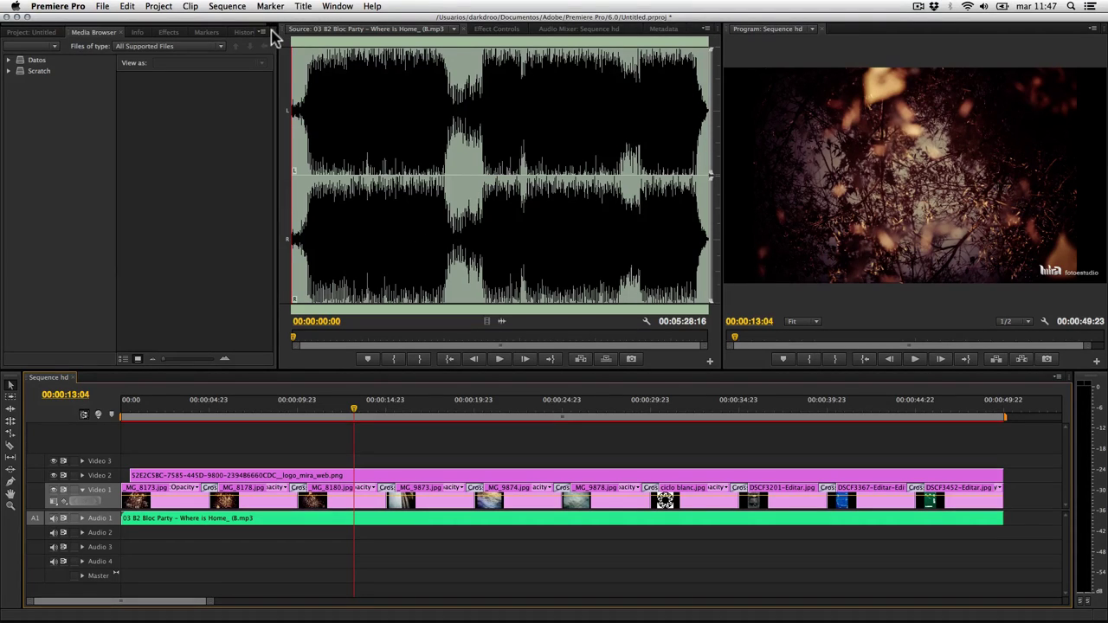
# Step: Move the Media Browser group back to the left dock and narrow it to widen Source
pyautogui.moveTo(272, 36); pyautogui.dragTo(853, 39)
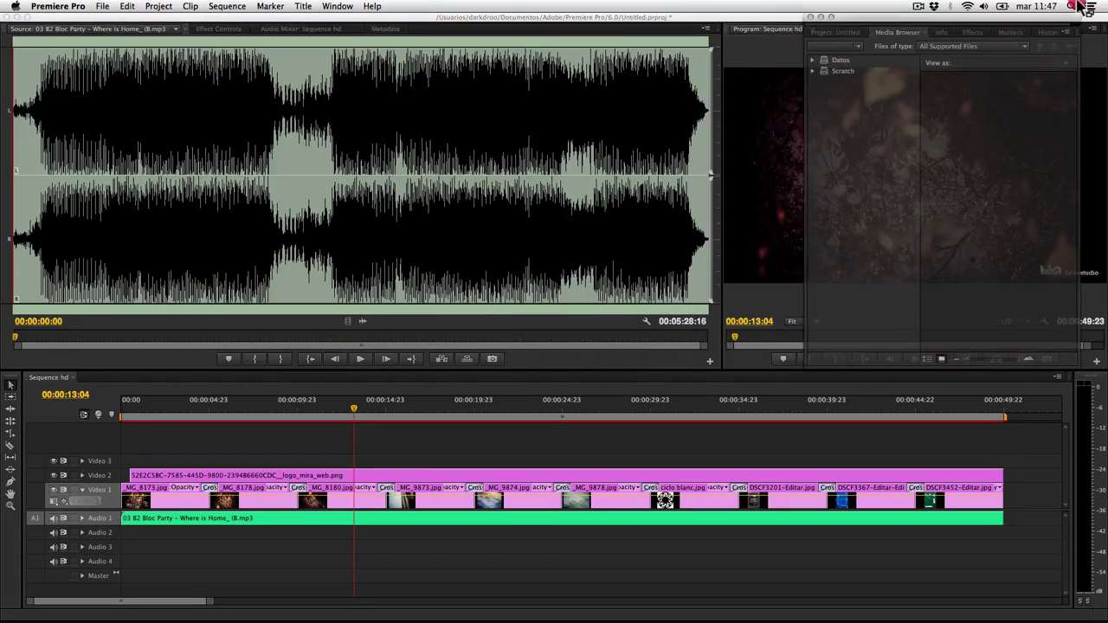
pyautogui.moveTo(853, 39)
pyautogui.mouseDown()
pyautogui.moveTo(899, 7)
pyautogui.moveTo(1104, 286)
pyautogui.moveTo(19, 116)
pyautogui.mouseUp()
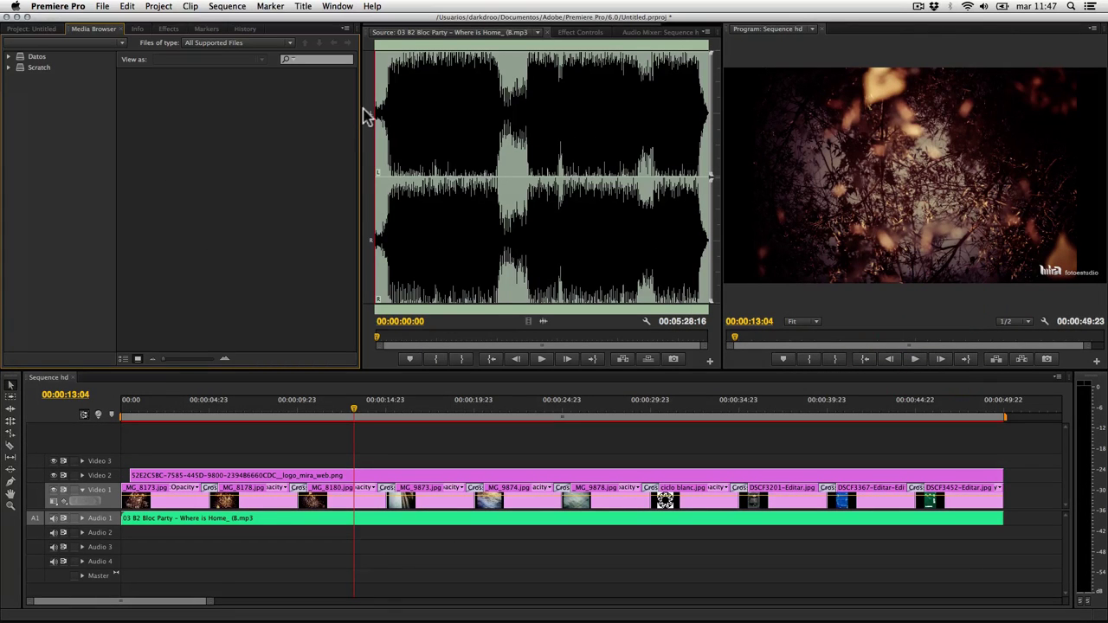
pyautogui.moveTo(362, 117); pyautogui.dragTo(299, 113)
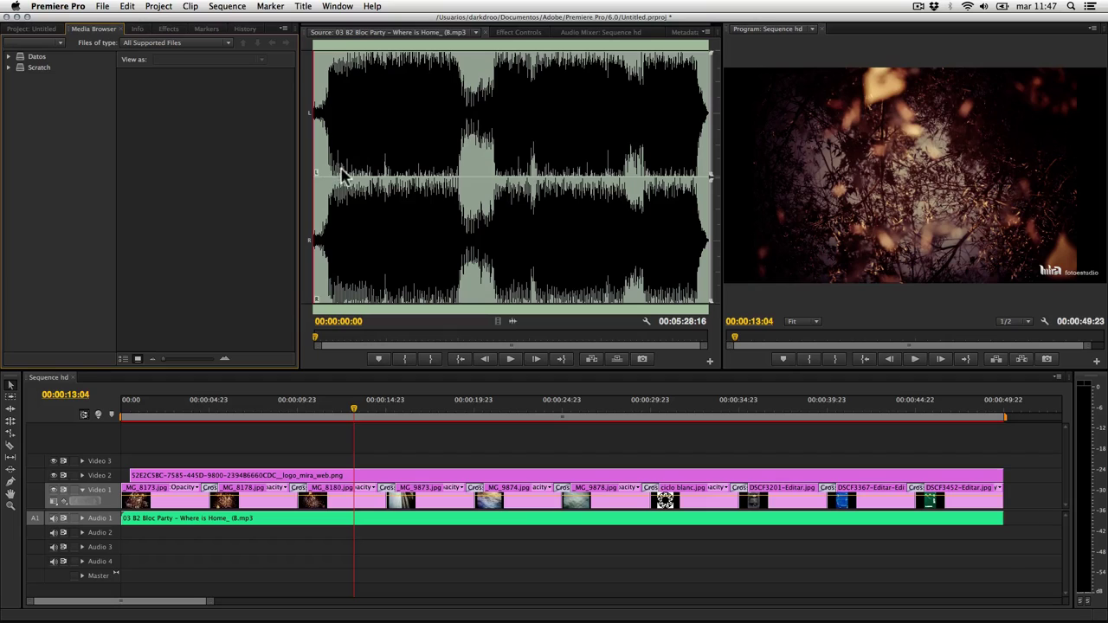
# Step: Show the Project panel's 71-item list and select the Arch Trak audio clip
pyautogui.click(35, 29)
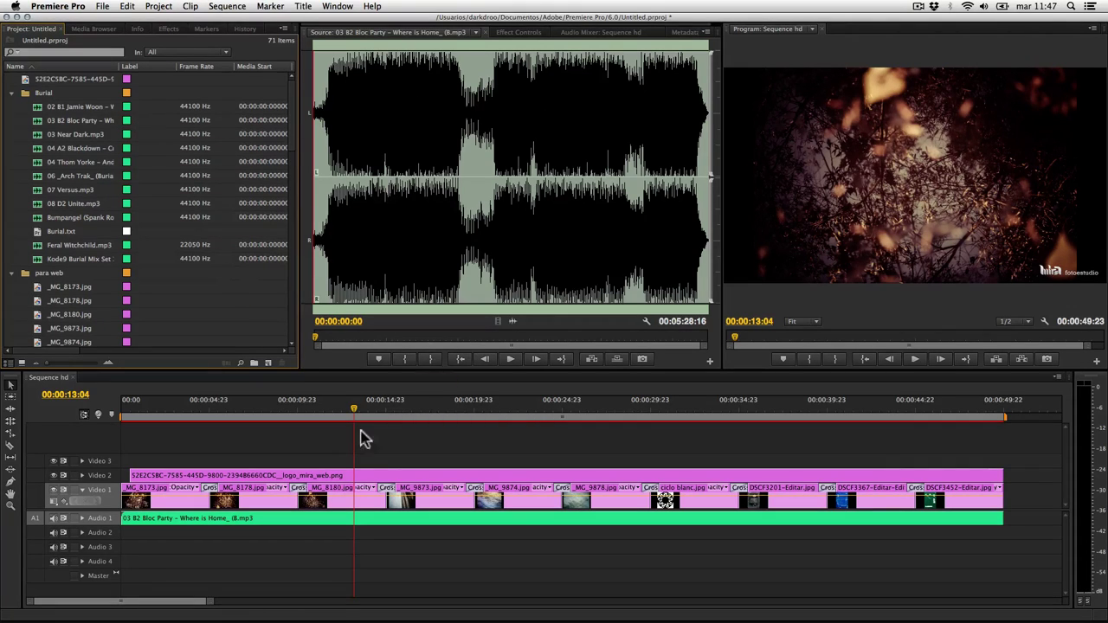
pyautogui.click(342, 469)
pyautogui.click(163, 177)
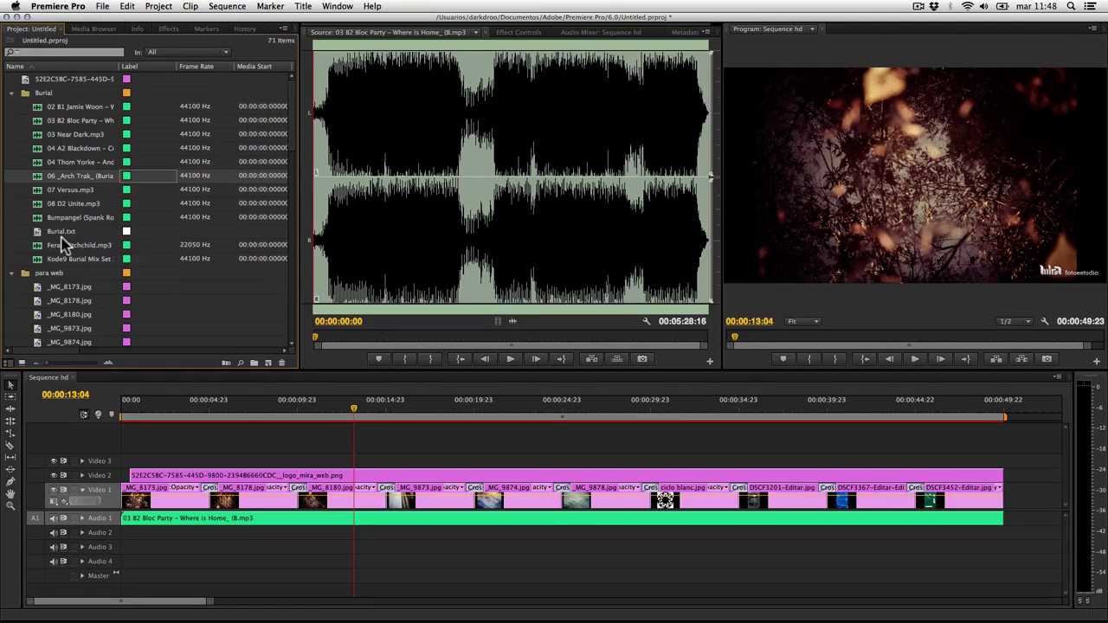
pyautogui.press('`')
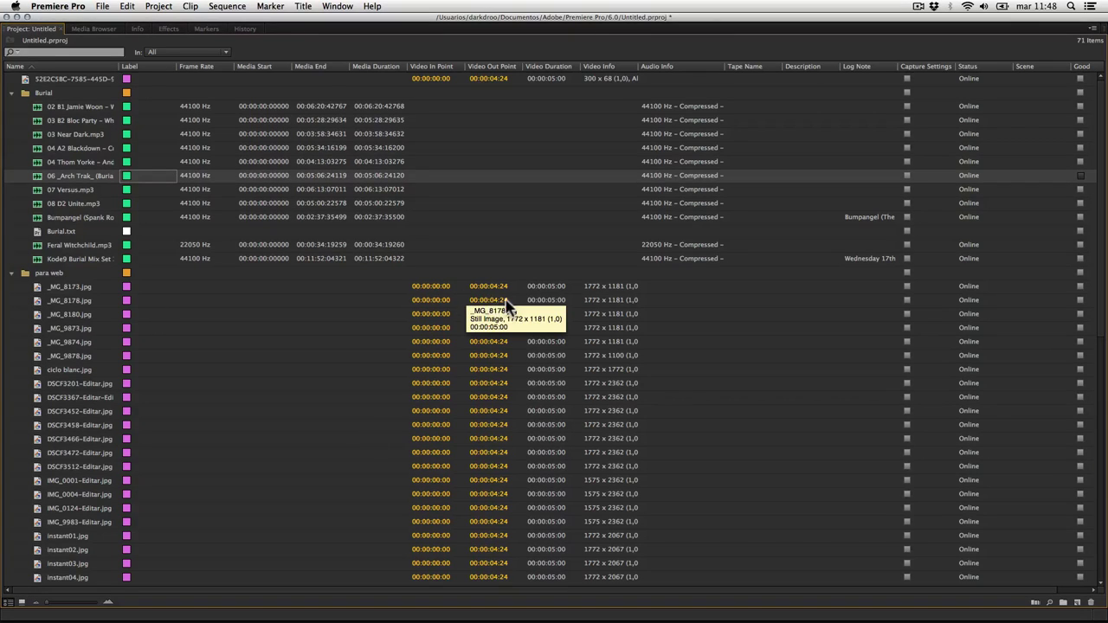
pyautogui.click(111, 30)
pyautogui.click(142, 30)
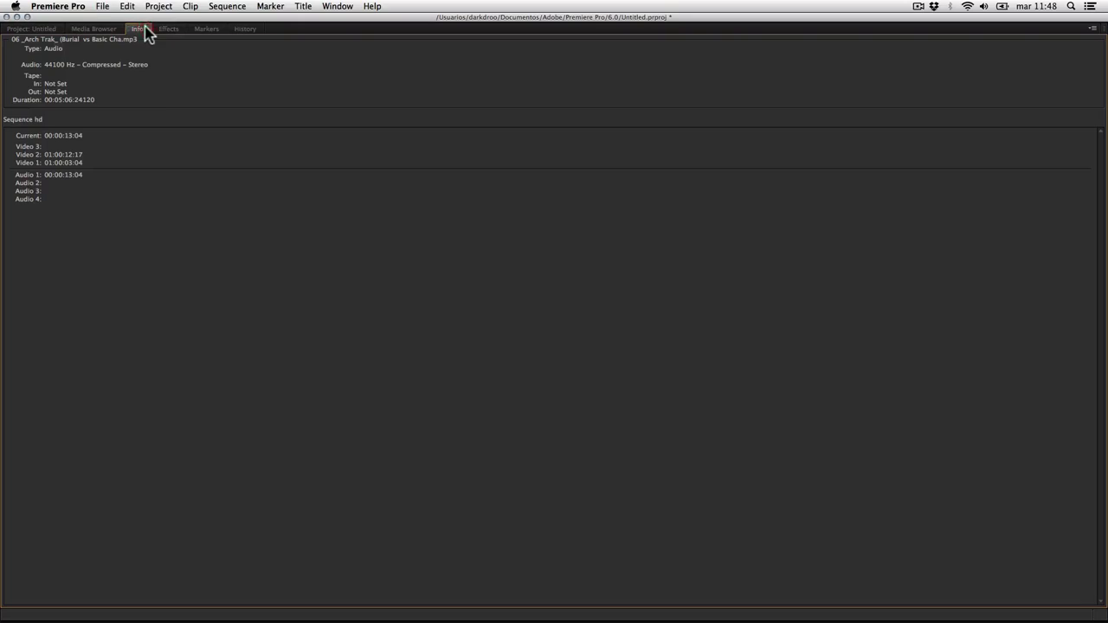
pyautogui.click(170, 30)
pyautogui.click(218, 31)
pyautogui.click(245, 30)
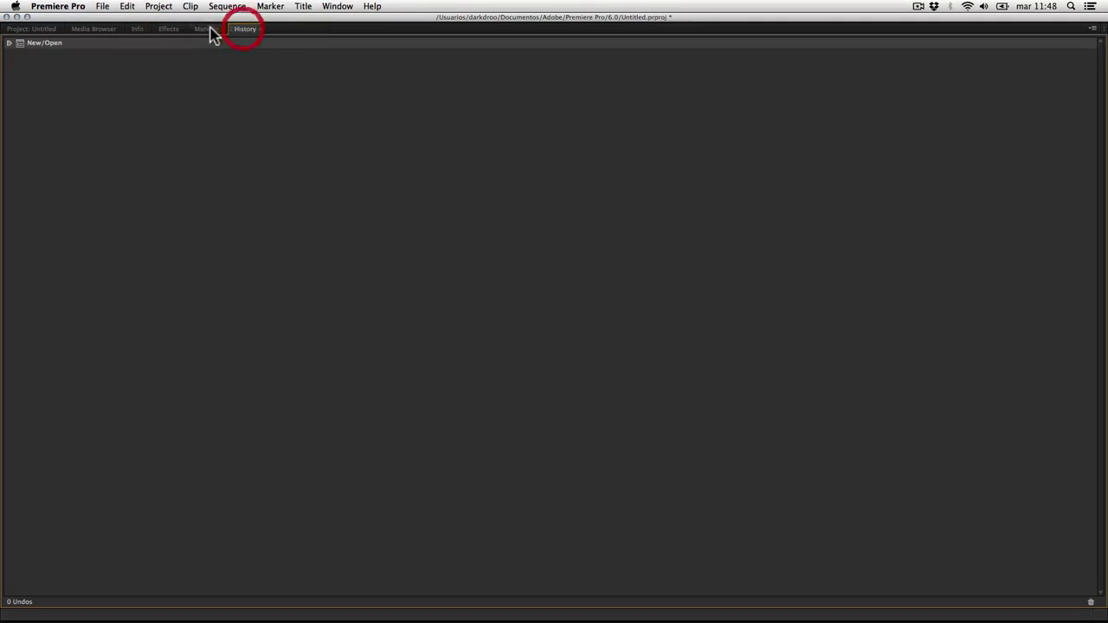
pyautogui.click(206, 30)
pyautogui.click(168, 30)
pyautogui.click(137, 29)
pyautogui.click(106, 33)
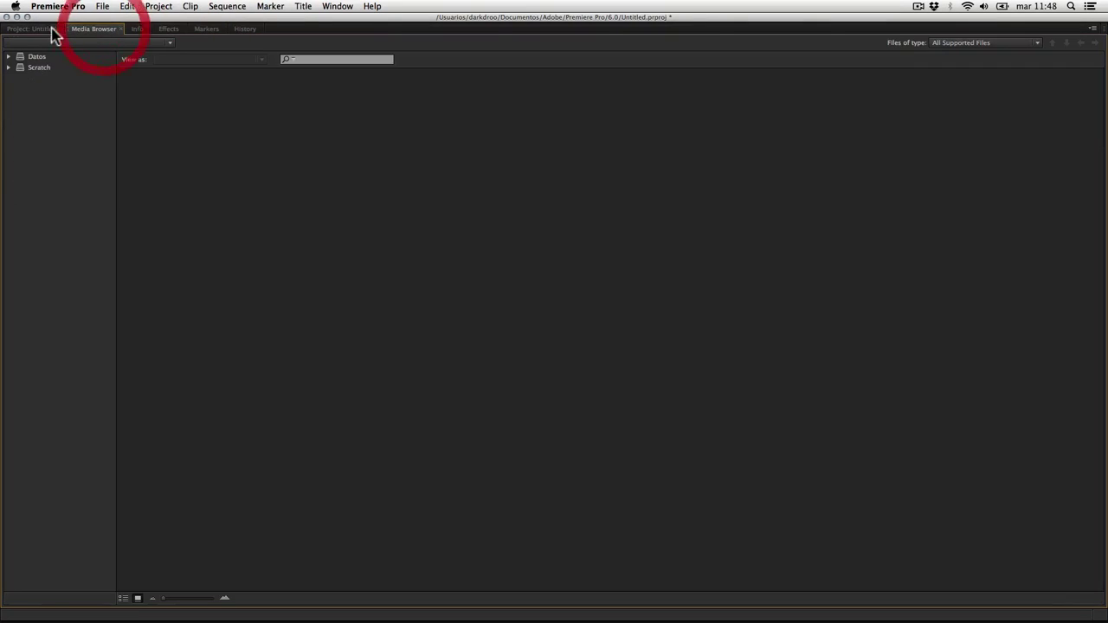
pyautogui.click(34, 30)
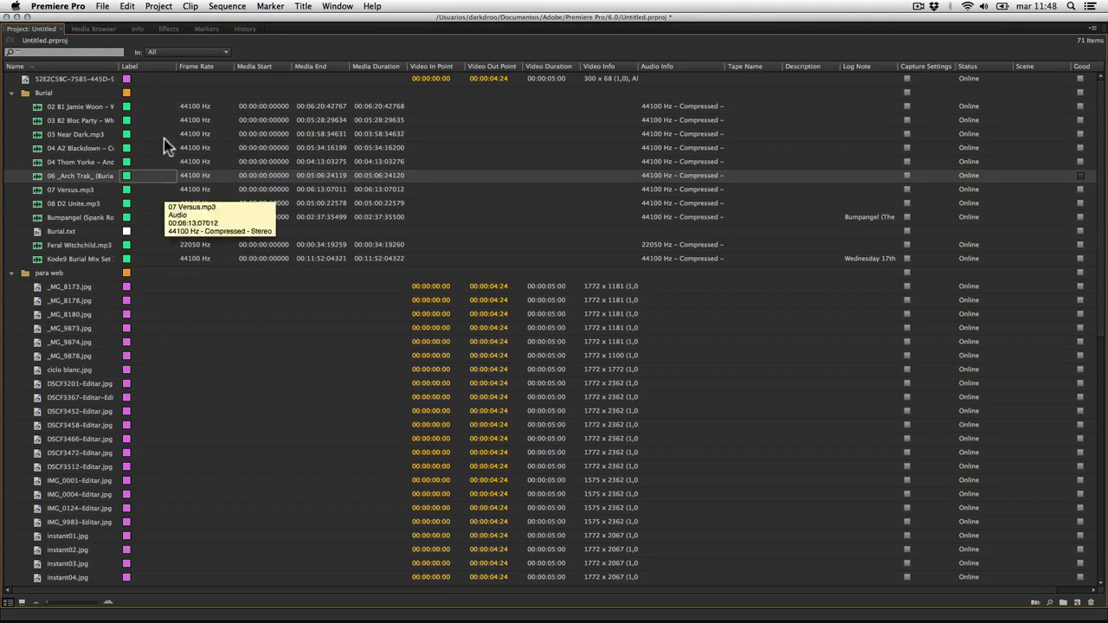
pyautogui.scroll(-1, 339, 440)
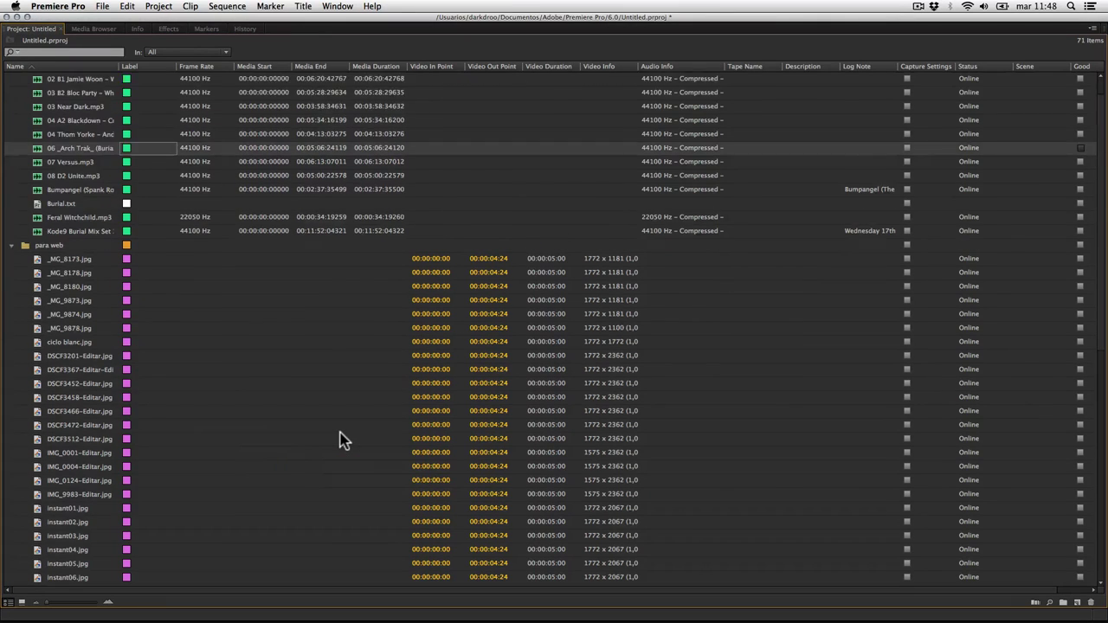
pyautogui.scroll(-5, 340, 440)
pyautogui.scroll(5, 340, 440)
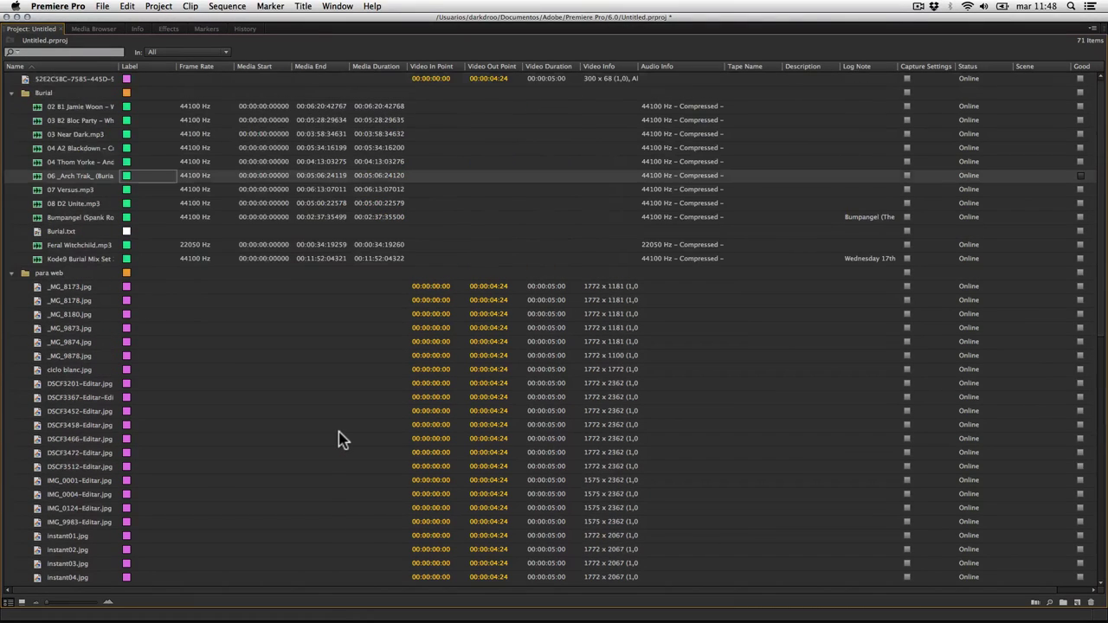
pyautogui.press('`')
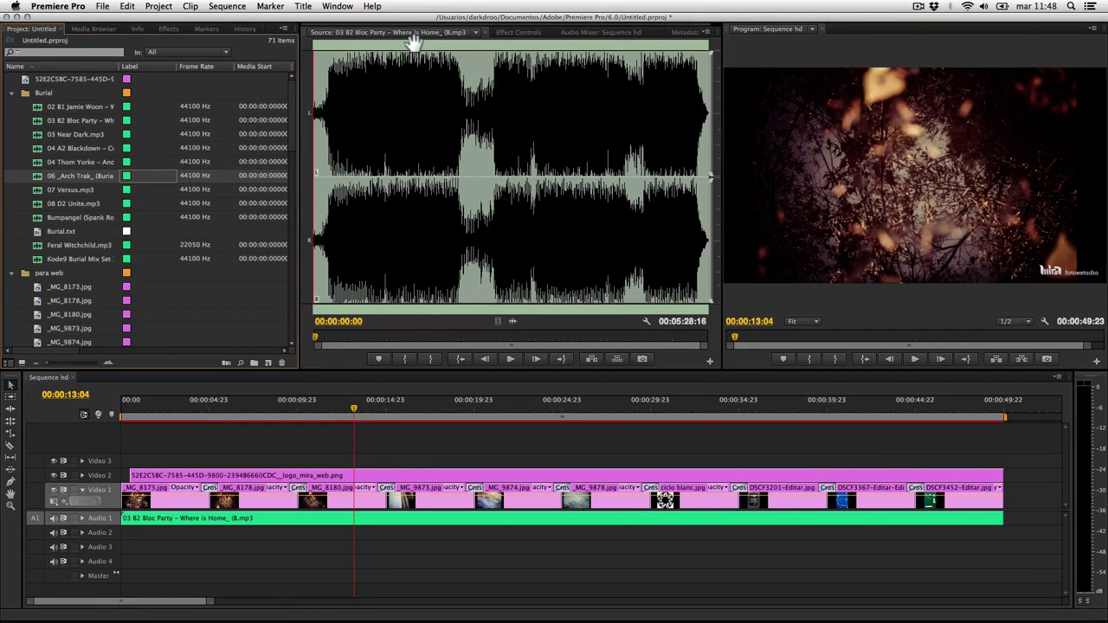
# Step: Scrub the maximized Source audio to 00:02:15:11, then maximize the Program monitor with `
pyautogui.click(434, 169)
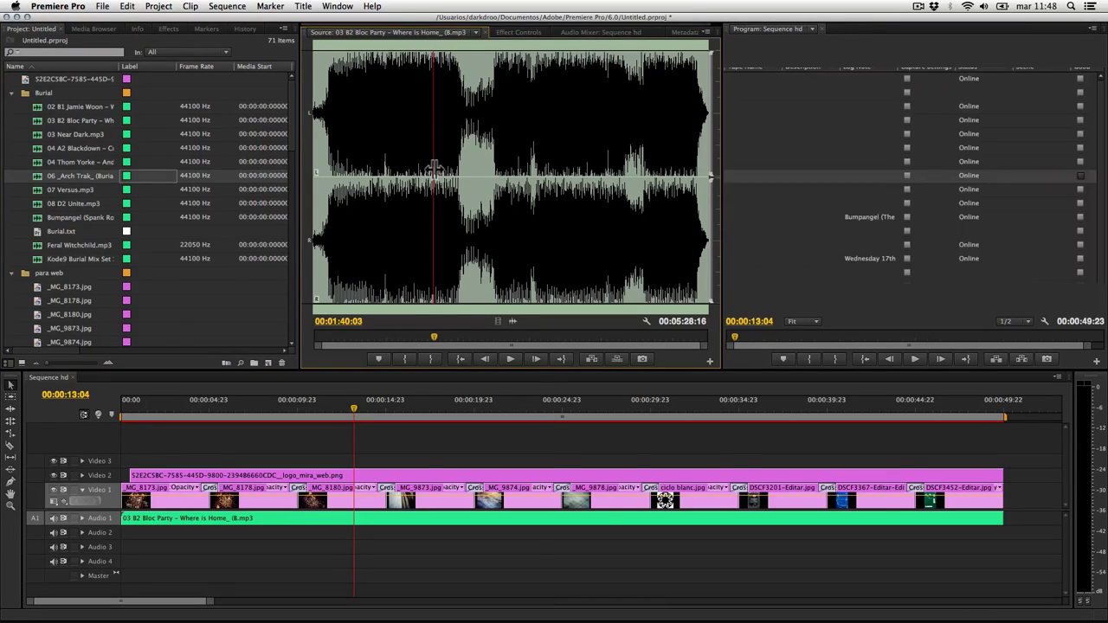
pyautogui.press('`')
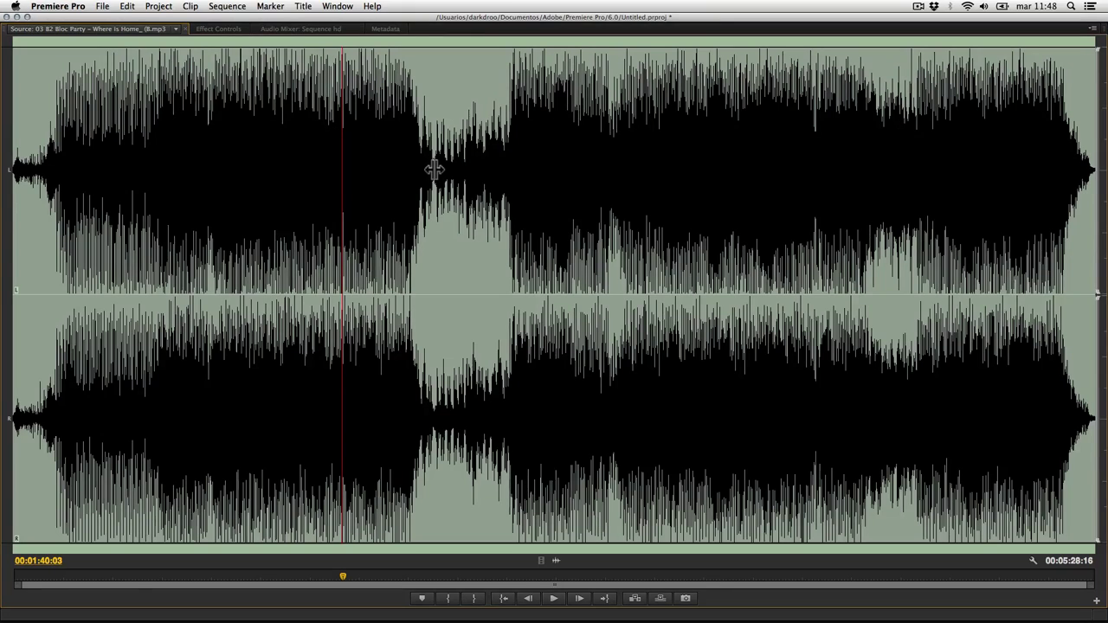
pyautogui.click(210, 250)
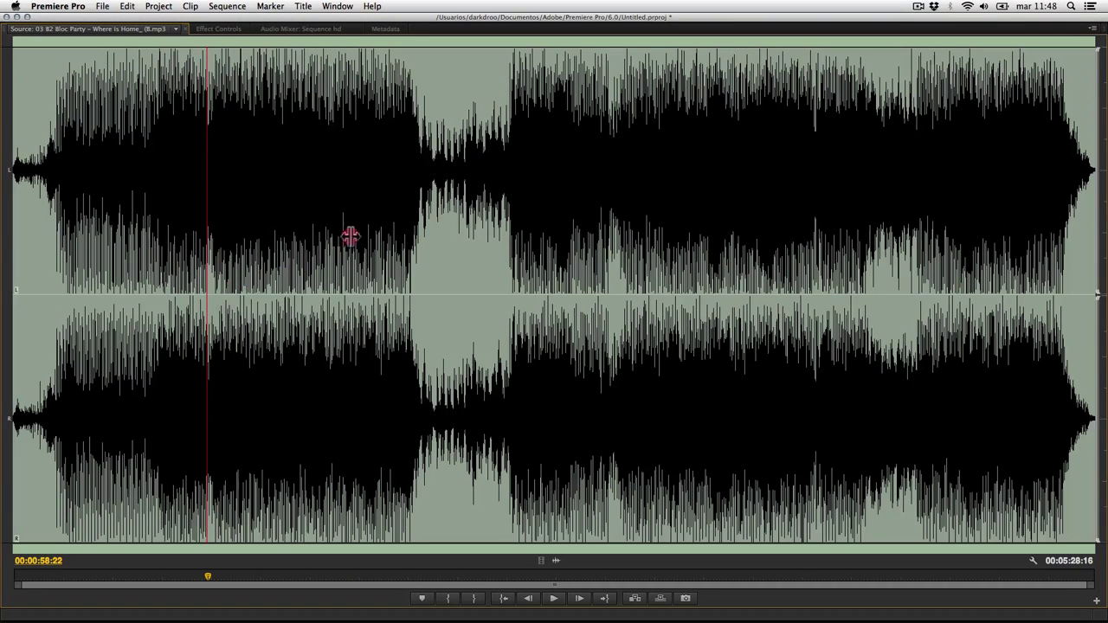
pyautogui.moveTo(350, 237); pyautogui.dragTo(457, 230)
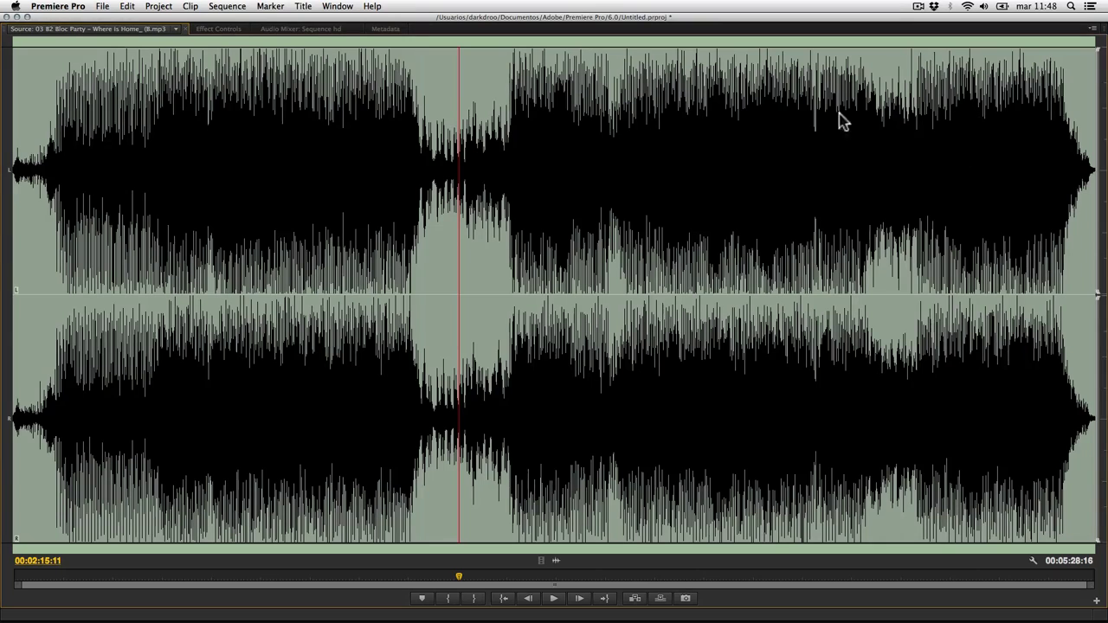
pyautogui.press('`')
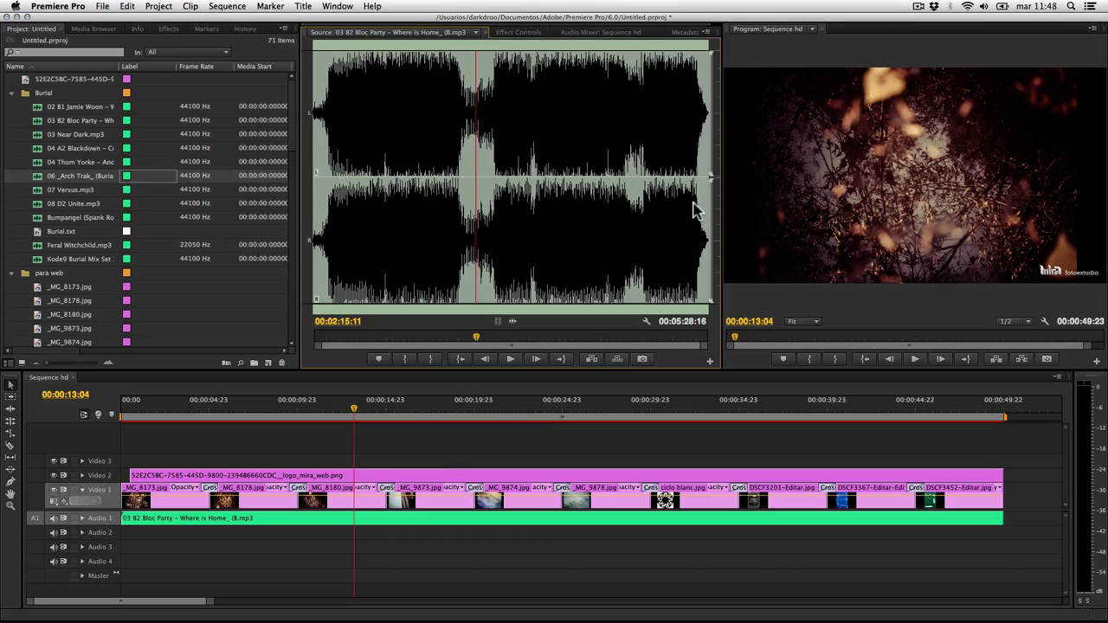
pyautogui.click(842, 144)
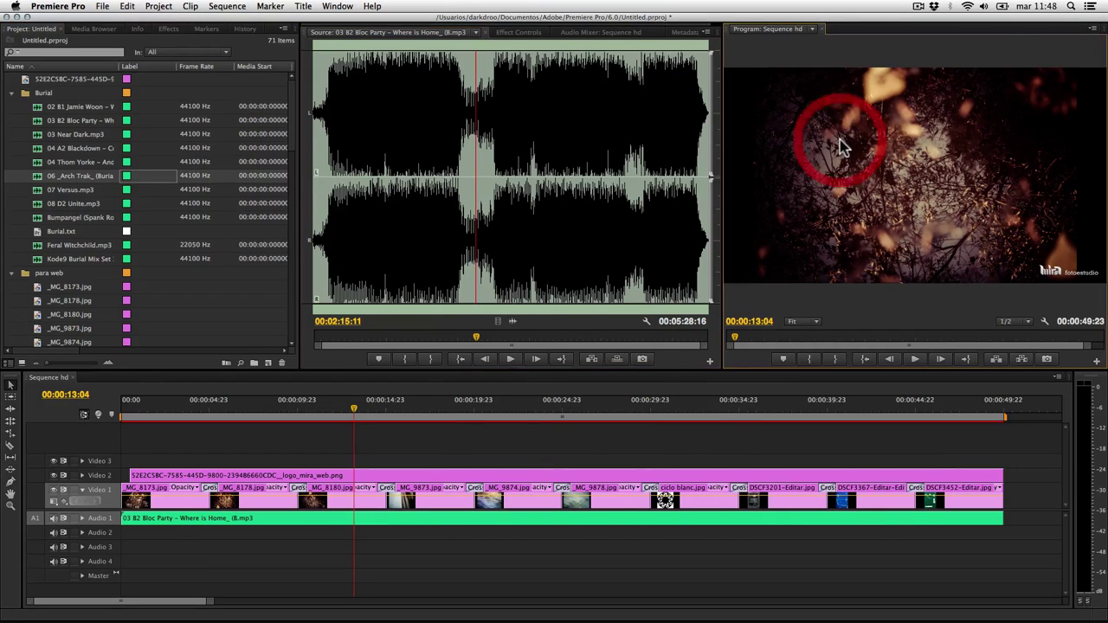
pyautogui.press('`')
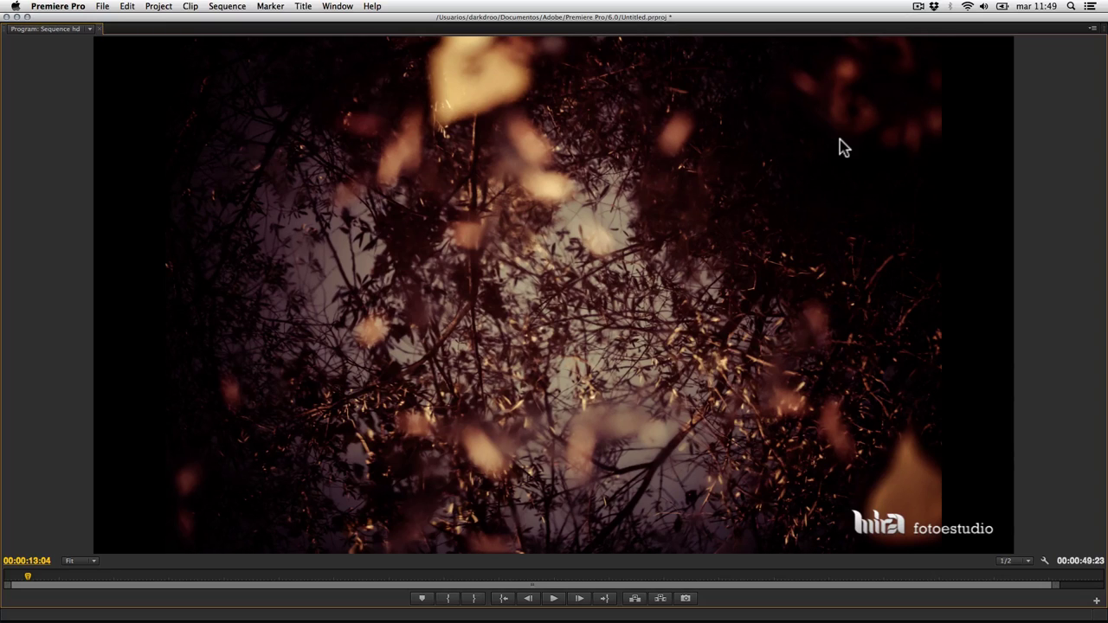
# Step: Restore the Program monitor, briefly maximize the timeline, then return to the standard layout
pyautogui.press('`')
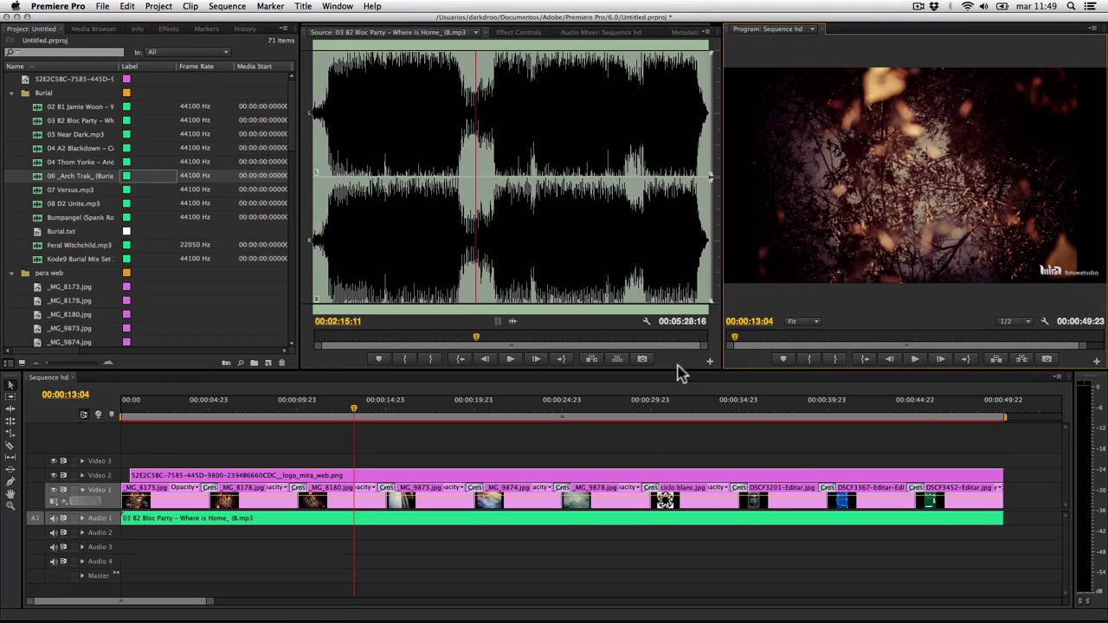
pyautogui.click(633, 441)
pyautogui.press('`')
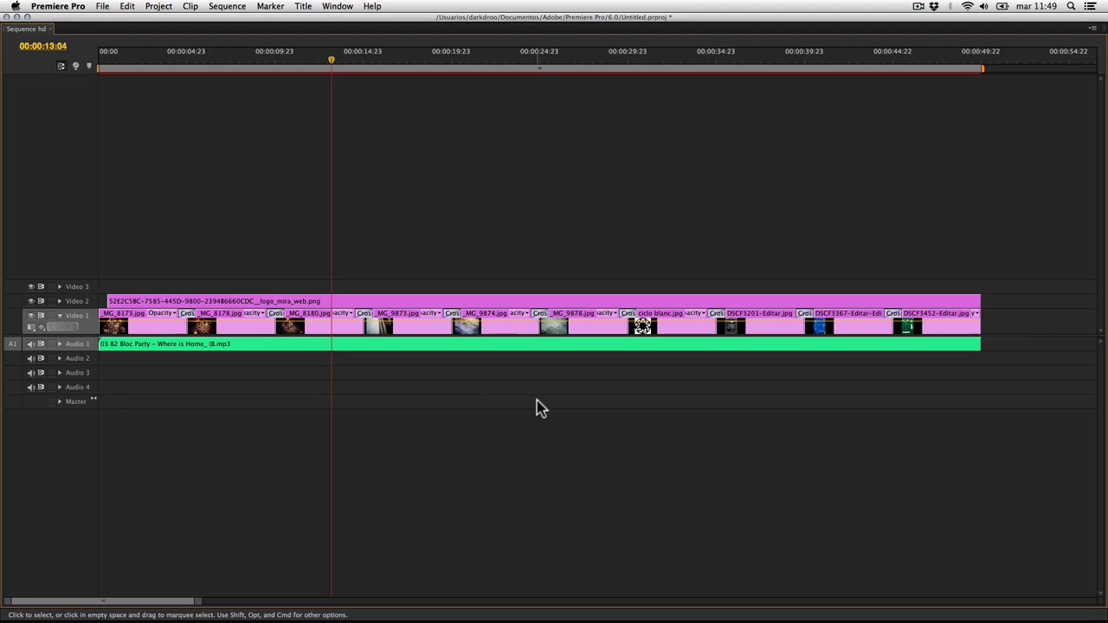
pyautogui.press('`')
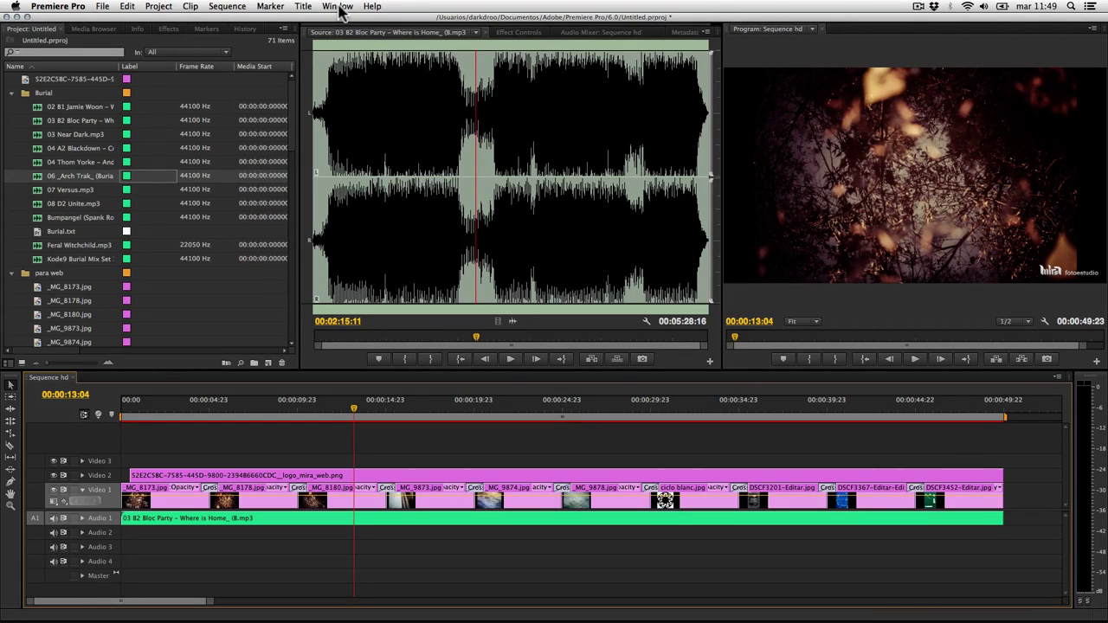
# Step: Show the Window menu's Workspace submenu with its Reset Current Workspace option
pyautogui.click(338, 7)
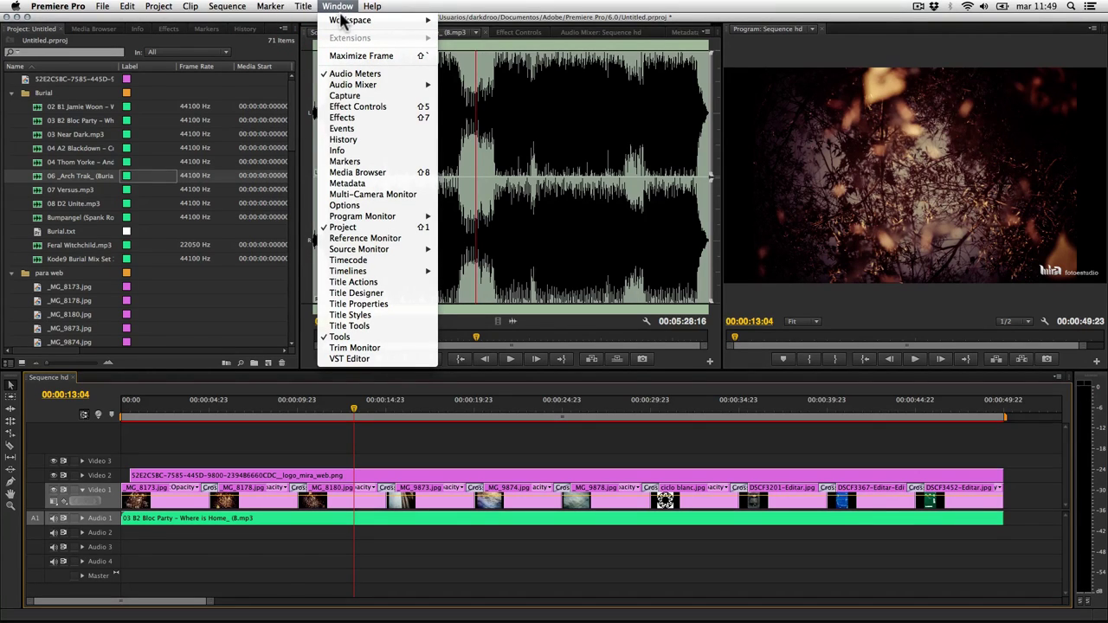
pyautogui.moveTo(344, 23)
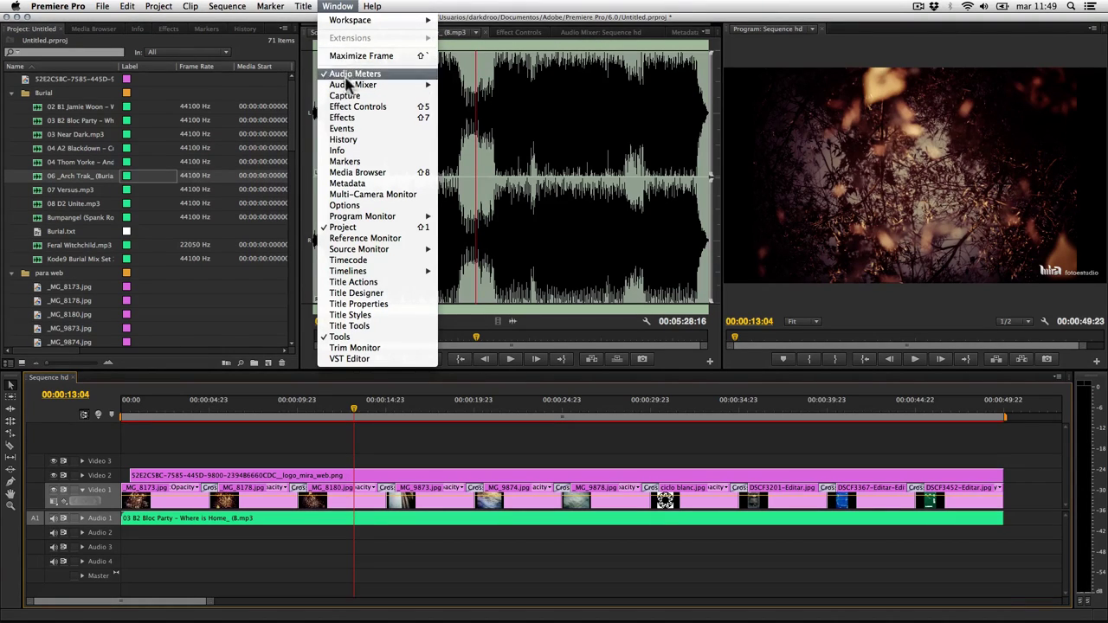
pyautogui.moveTo(345, 88)
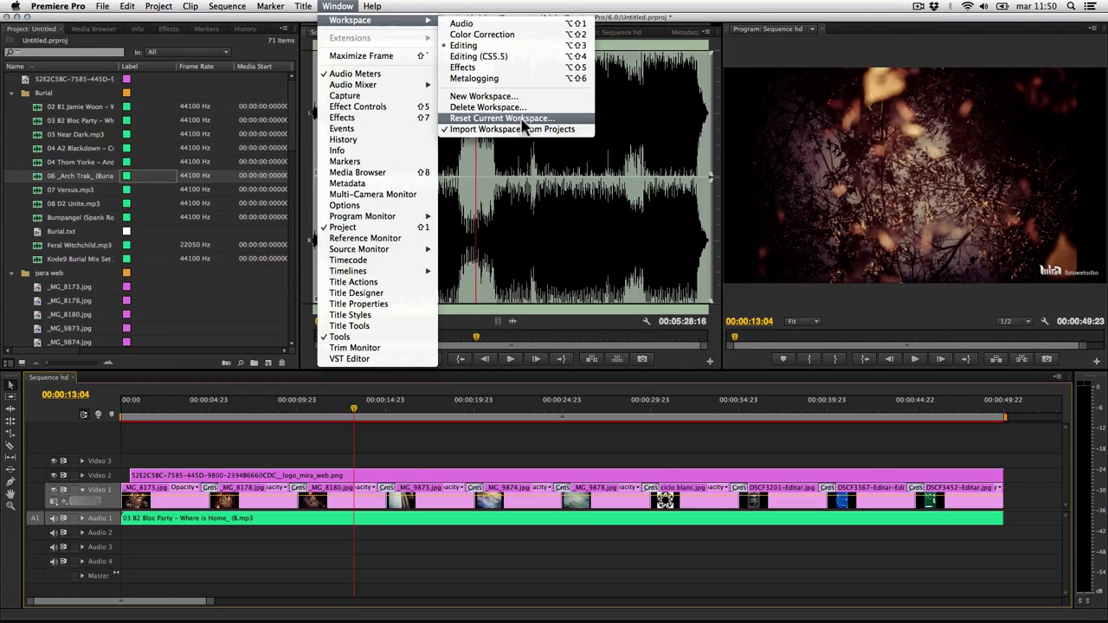
# Step: Reset the 'Editing' workspace to its original layout and confirm with Yes
pyautogui.click(519, 119)
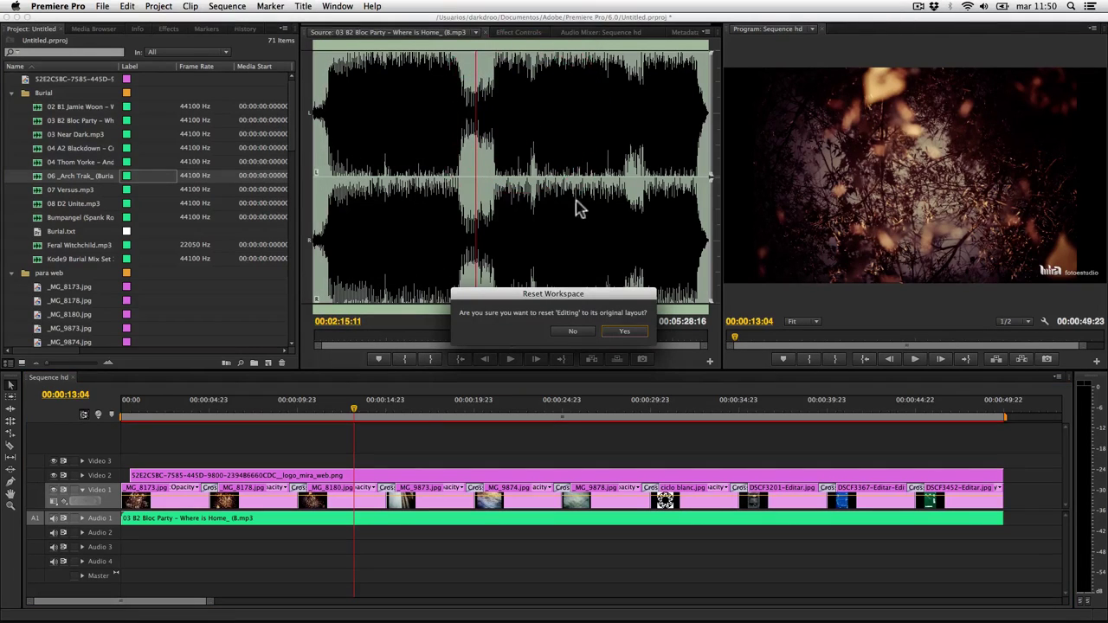
pyautogui.click(621, 334)
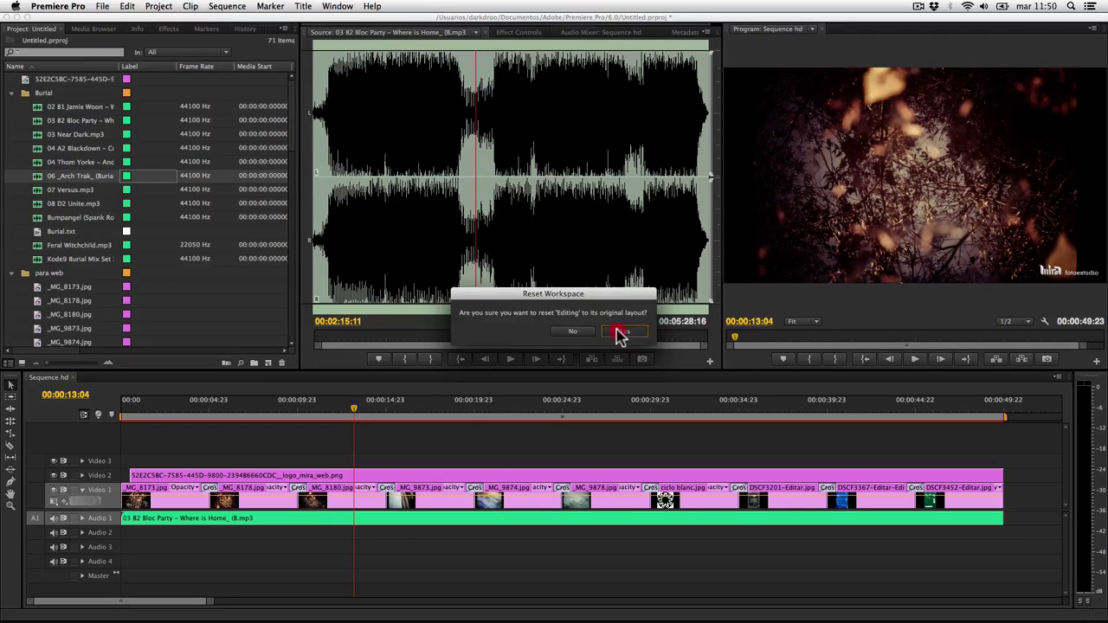